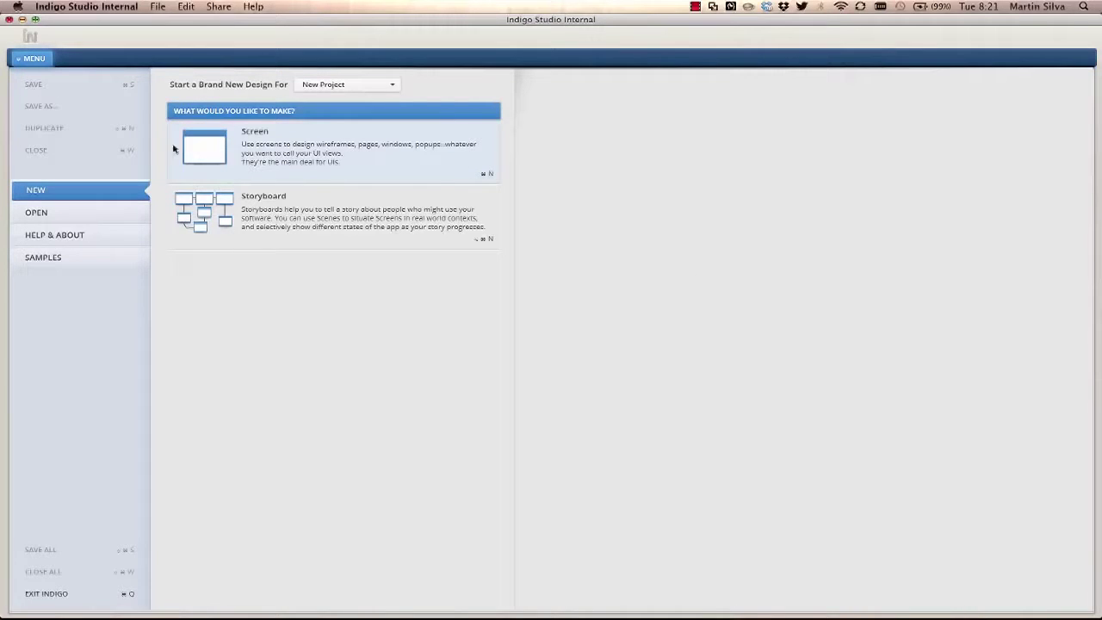
# Create a new screen design in a new project and draw a rectangle in the centre of the canvas.
pyautogui.click(272, 148)
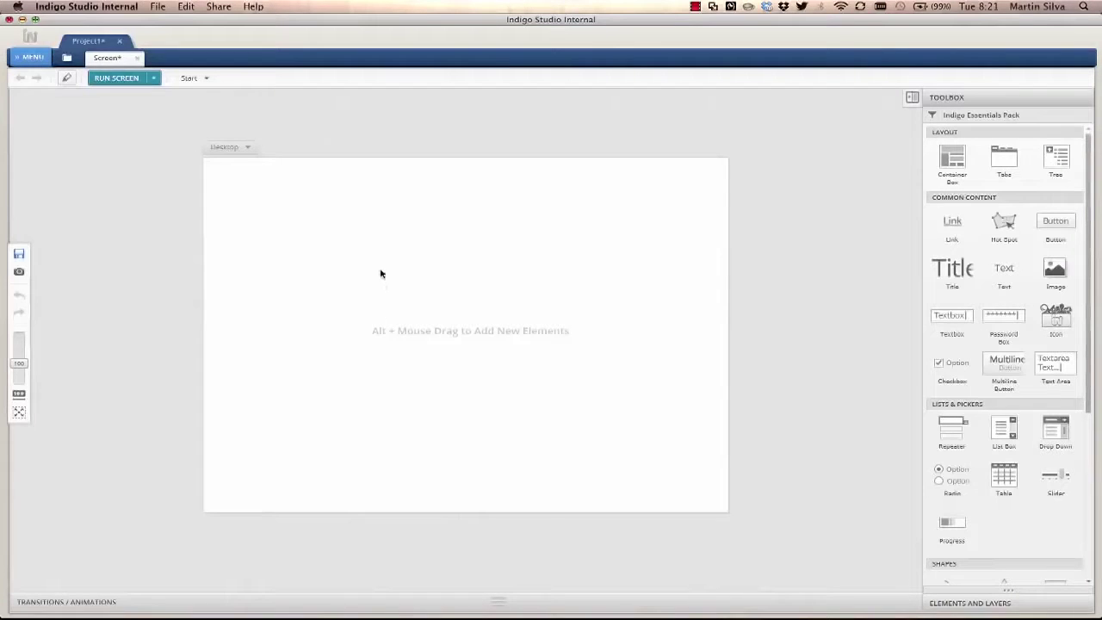
pyautogui.moveTo(368, 262); pyautogui.dragTo(569, 402)
pyautogui.write('rec')
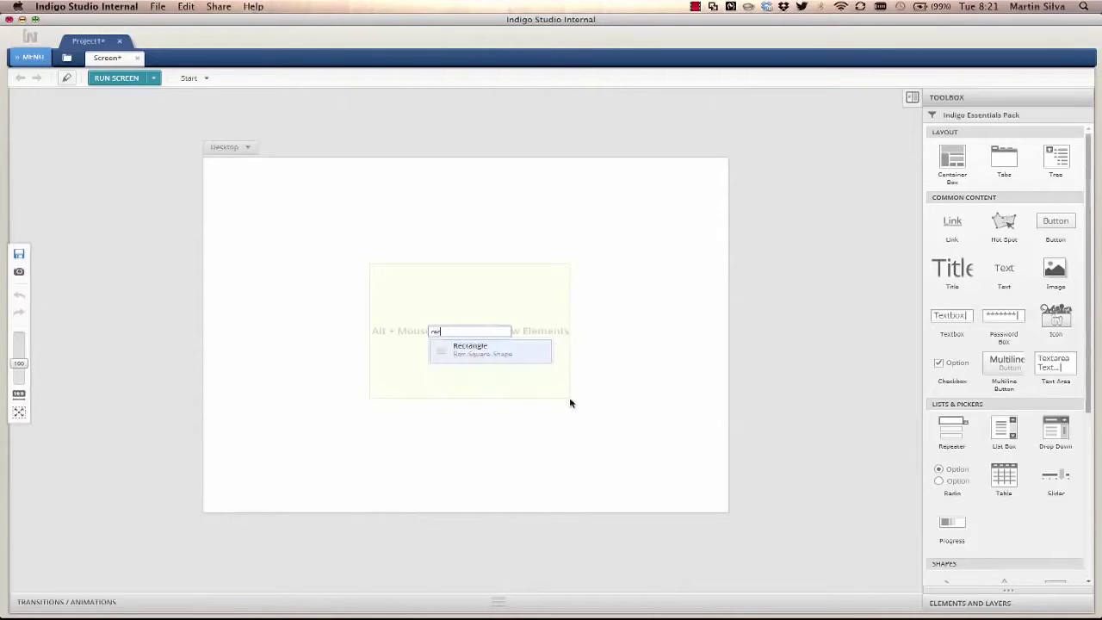
pyautogui.press('Return')
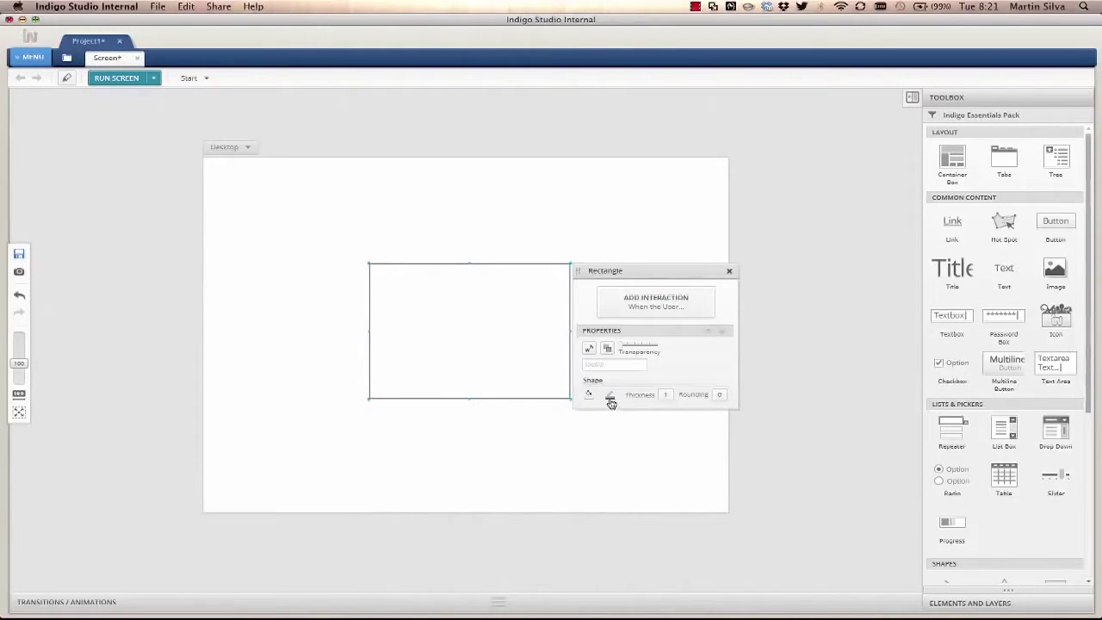
# Change the rectangle's outline colour to light grey.
pyautogui.click(611, 400)
pyautogui.click(692, 411)
pyautogui.click(421, 280)
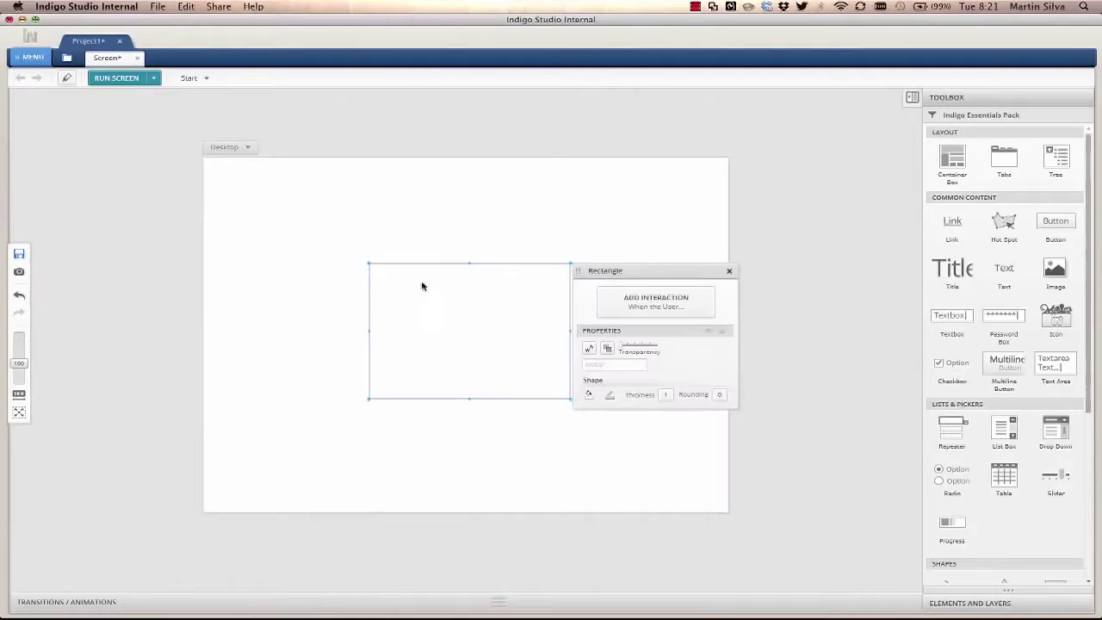
# Add a title reading "Sign In" in the upper-left corner inside the rectangle.
pyautogui.doubleClick(446, 292)
pyautogui.write('t')
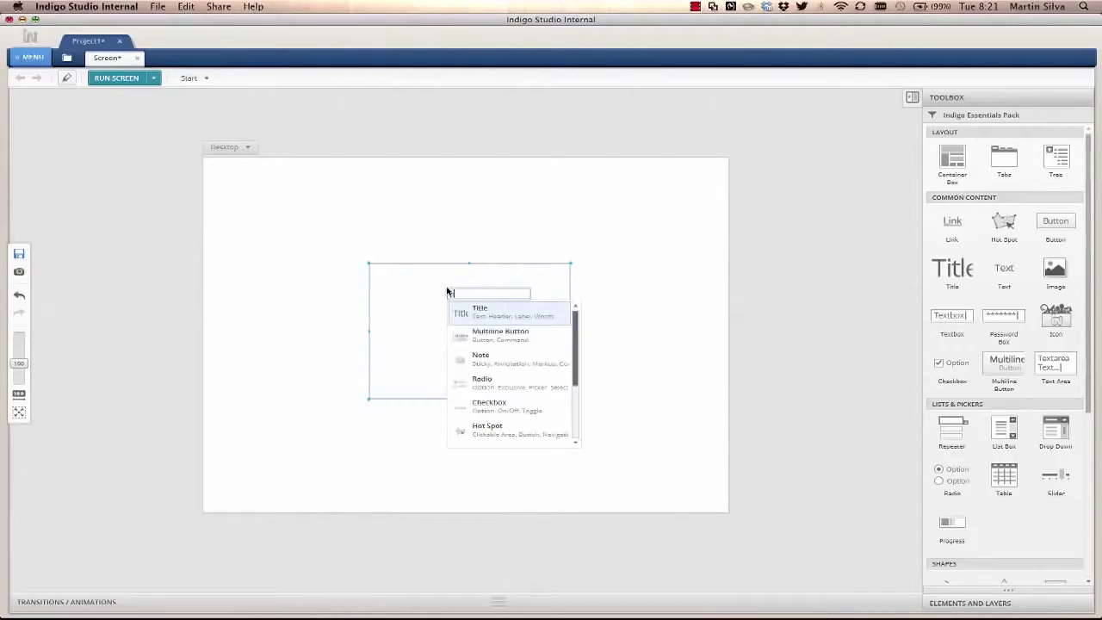
pyautogui.press('Return')
pyautogui.moveTo(464, 301); pyautogui.dragTo(402, 295)
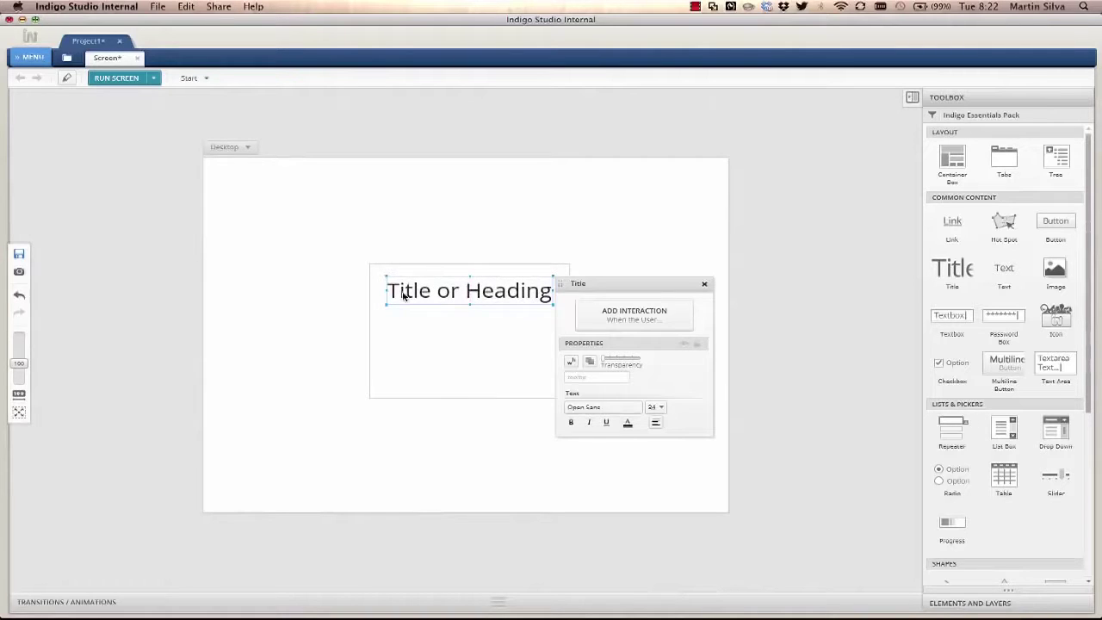
pyautogui.write('Sign In')
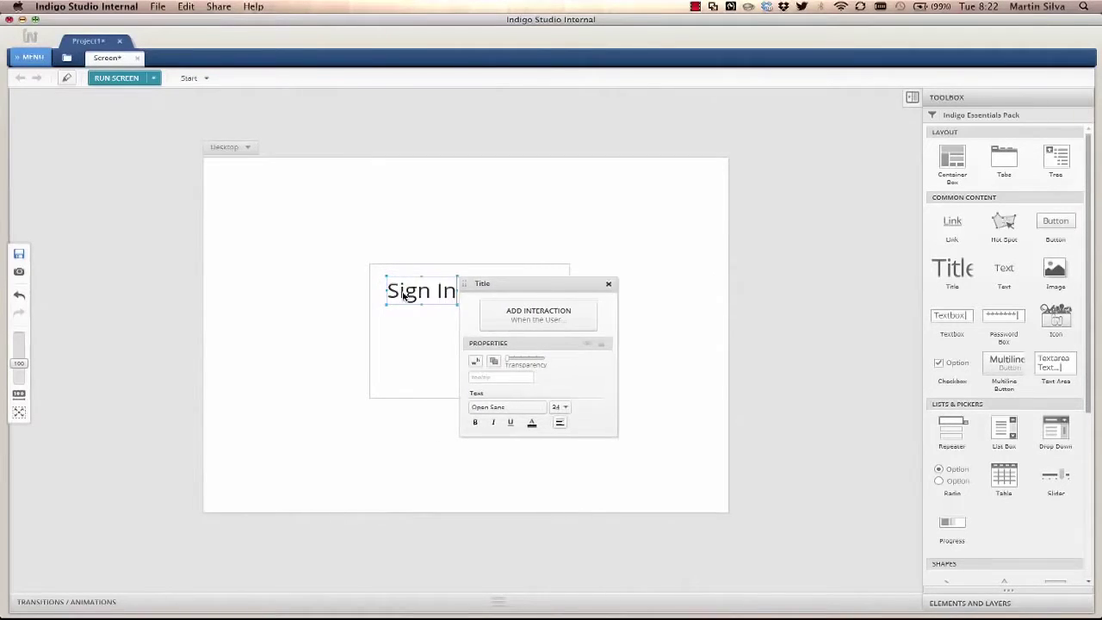
# Add a "Username" text label below the Sign In title with a textbox directly beneath it.
pyautogui.doubleClick(390, 320)
pyautogui.write('tex')
pyautogui.press('Return')
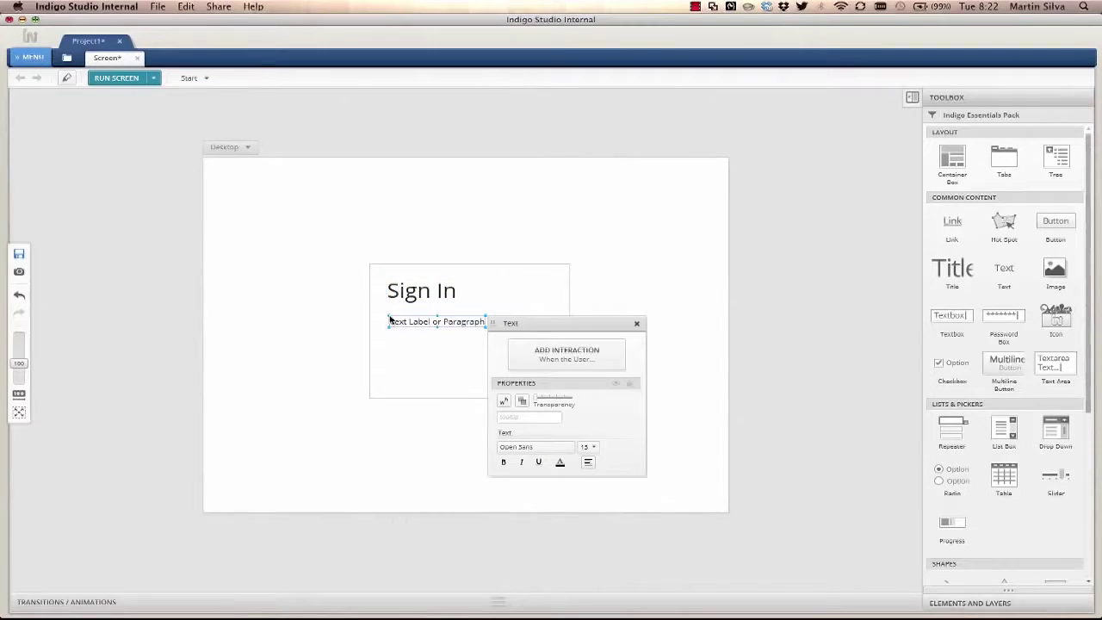
pyautogui.write('Username')
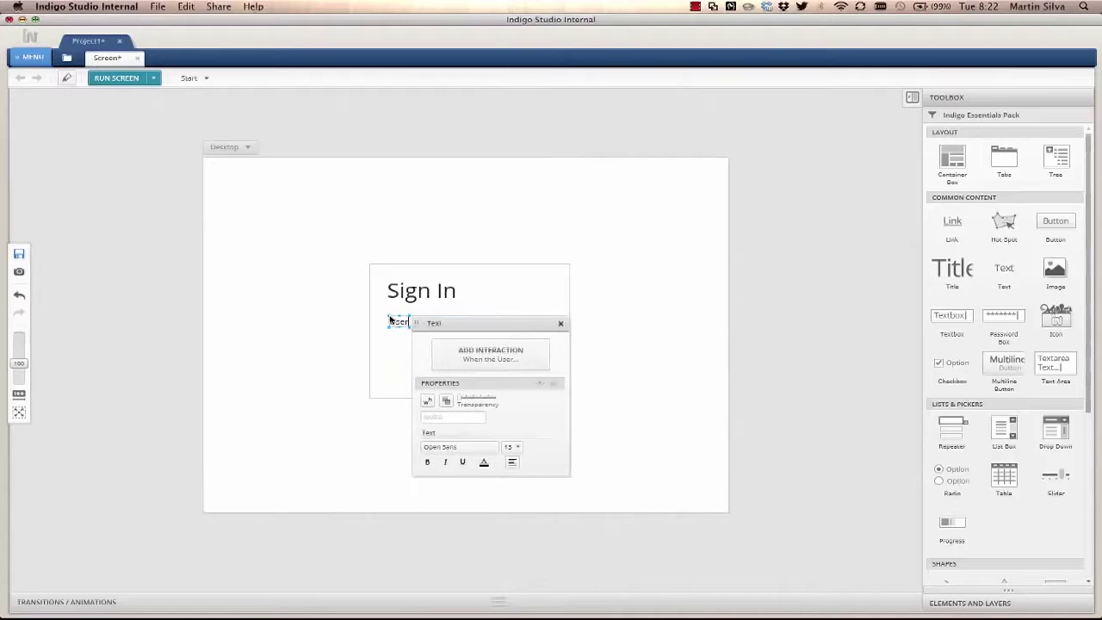
pyautogui.click(390, 335)
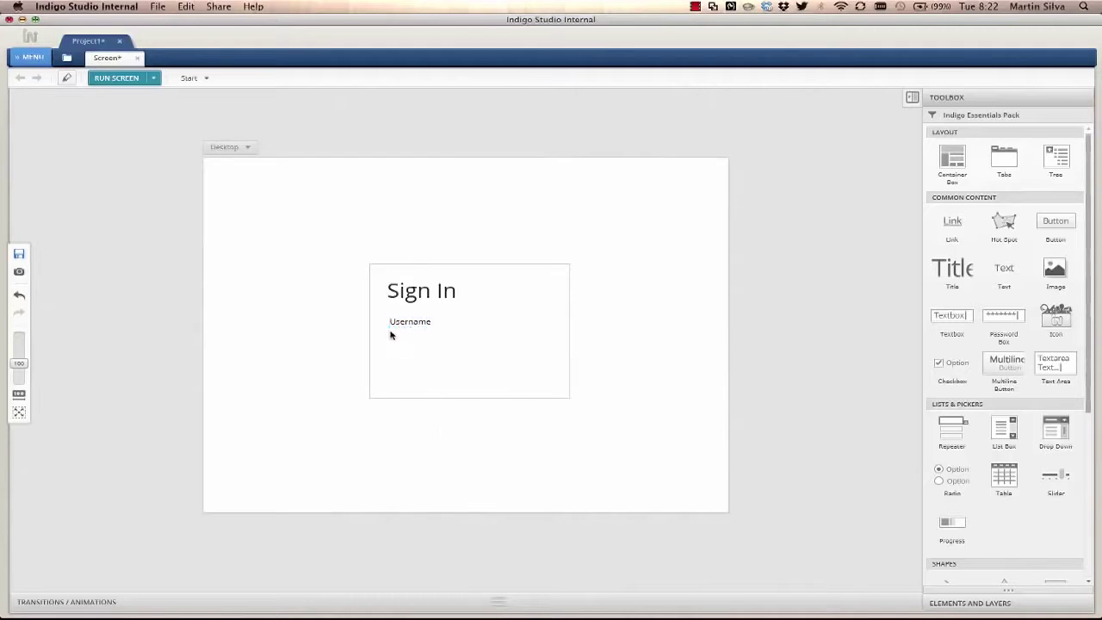
pyautogui.doubleClick(390, 333)
pyautogui.write('tex')
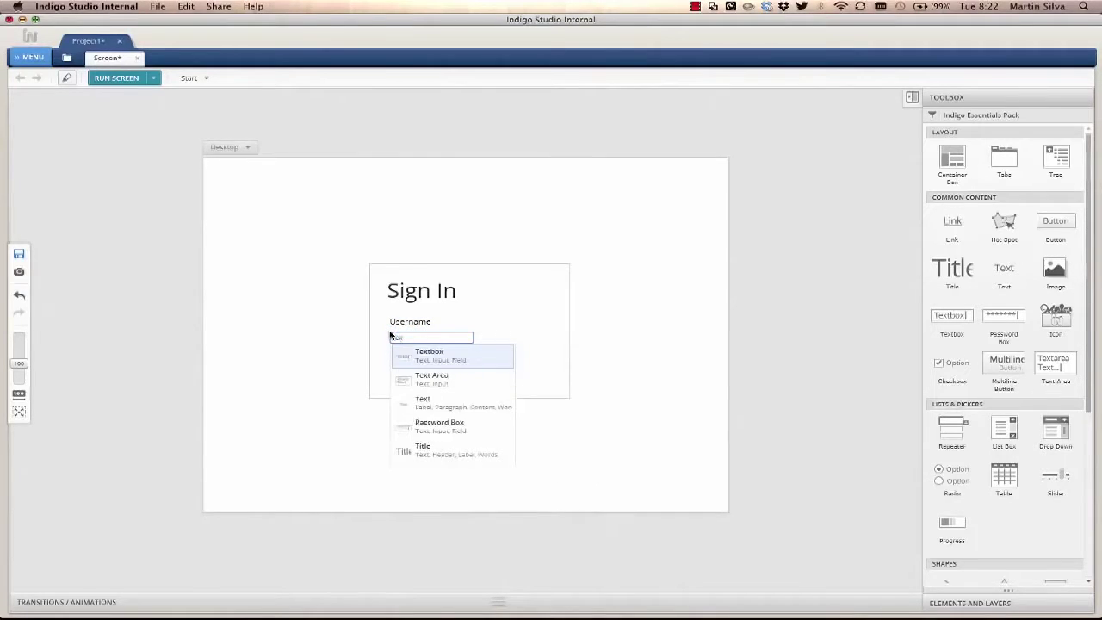
pyautogui.press('Return')
# Add a "Password" text label below the username textbox with a password box beneath it.
pyautogui.doubleClick(391, 355)
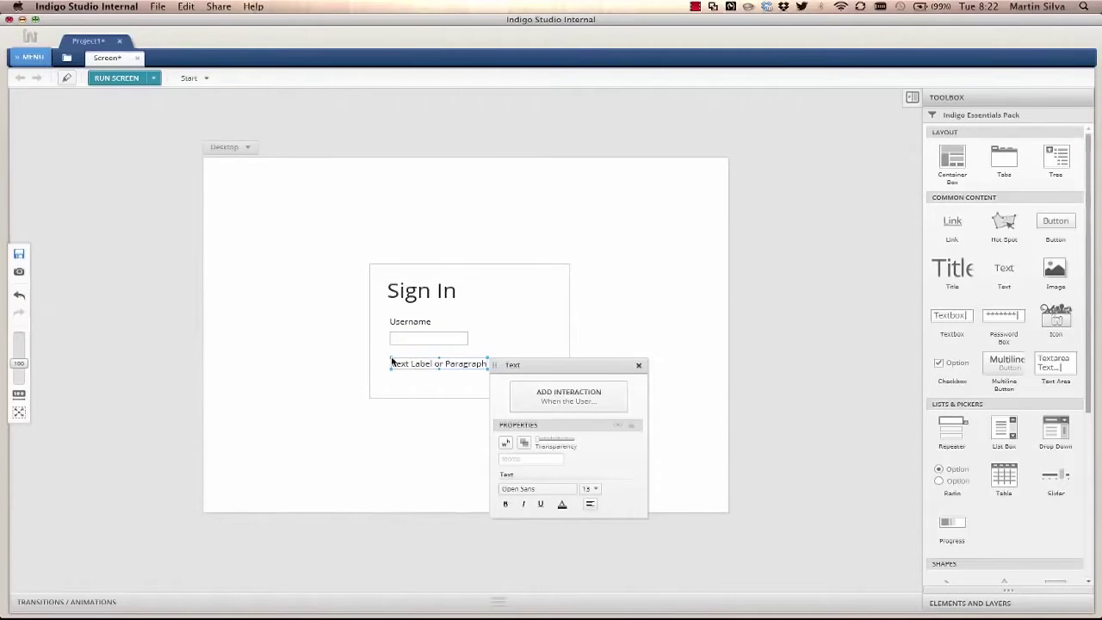
pyautogui.write('Password')
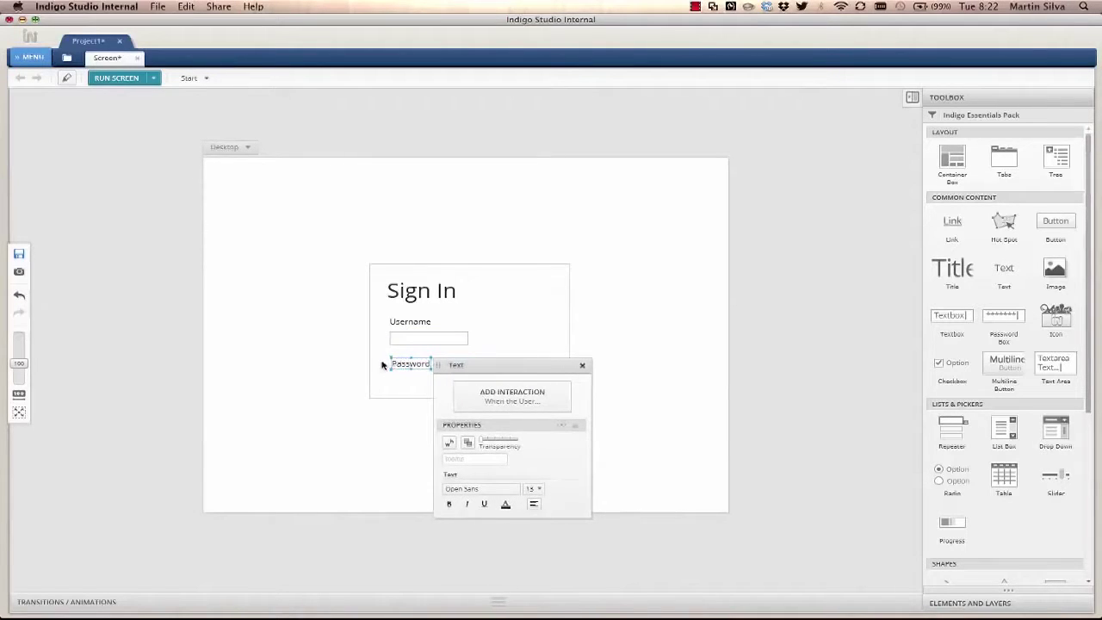
pyautogui.doubleClick(391, 380)
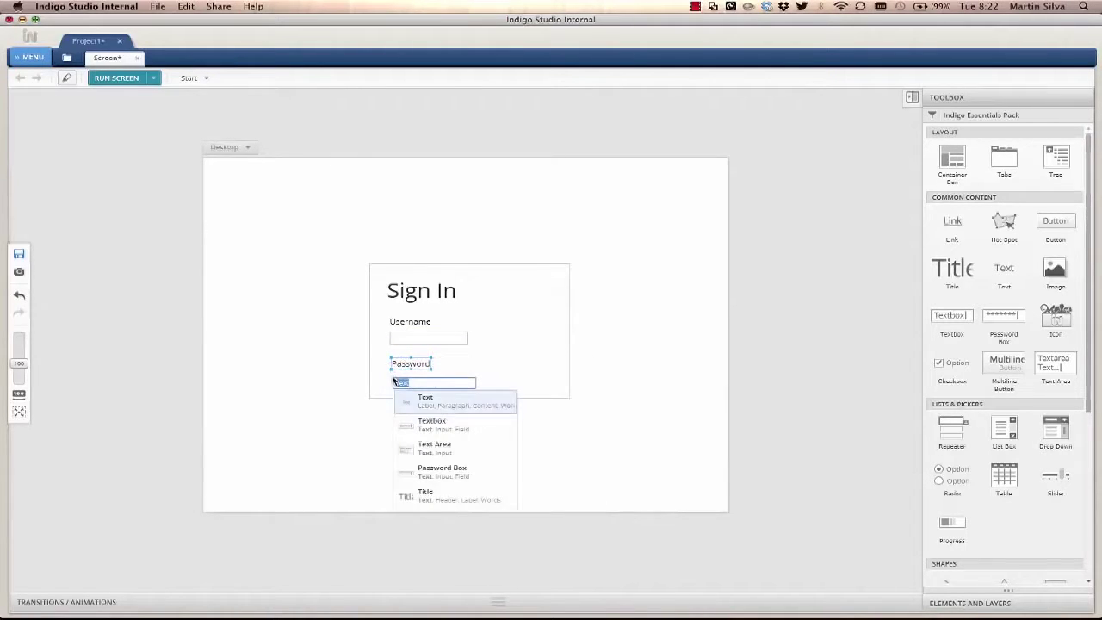
pyautogui.write('pass')
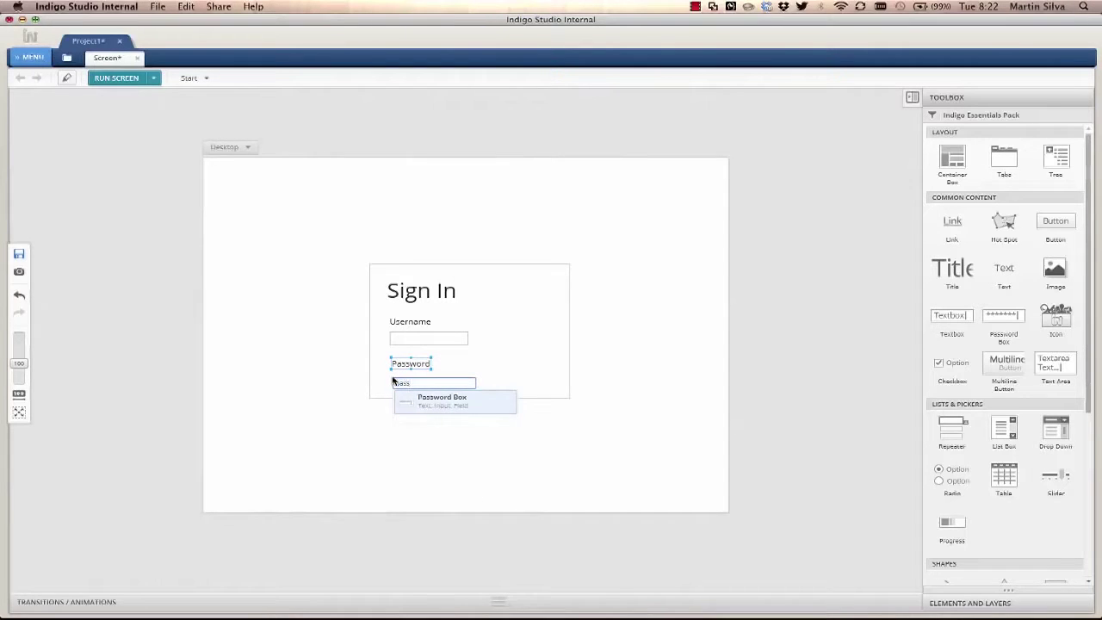
pyautogui.press('Return')
# Left-align the username and password labels with their boxes and even out the vertical spacing.
pyautogui.keyDown('shift'); pyautogui.click(411, 361); pyautogui.keyUp('shift')
pyautogui.keyDown('shift'); pyautogui.click(409, 325); pyautogui.keyUp('shift')
pyautogui.keyDown('shift'); pyautogui.click(408, 344); pyautogui.keyUp('shift')
pyautogui.click(510, 401)
pyautogui.click(524, 429)
pyautogui.click(384, 419)
# Extend the enclosing rectangle downward and add a button labelled "Sign In" below the password box.
pyautogui.click(429, 397)
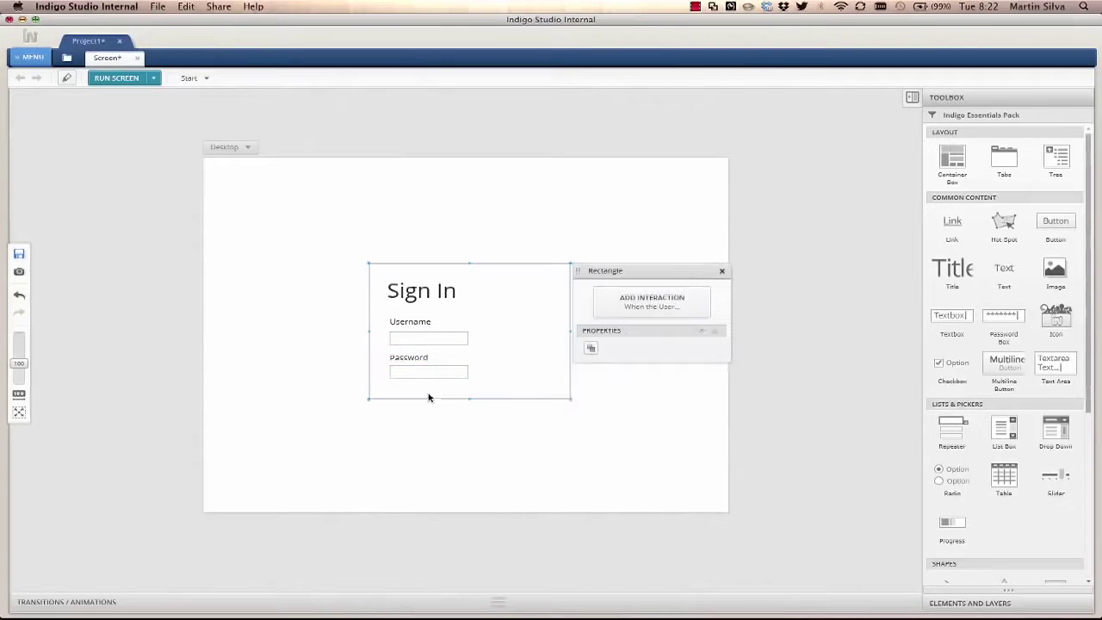
pyautogui.moveTo(470, 398); pyautogui.dragTo(470, 417)
pyautogui.doubleClick(394, 396)
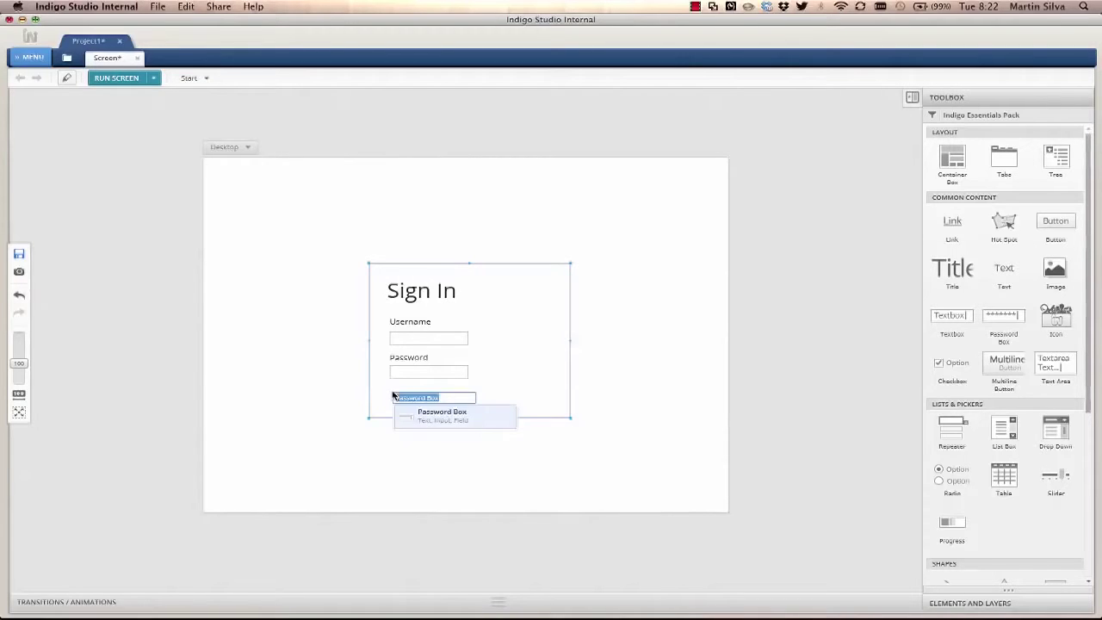
pyautogui.write('butt')
pyautogui.press('Return')
pyautogui.moveTo(425, 401); pyautogui.dragTo(422, 402)
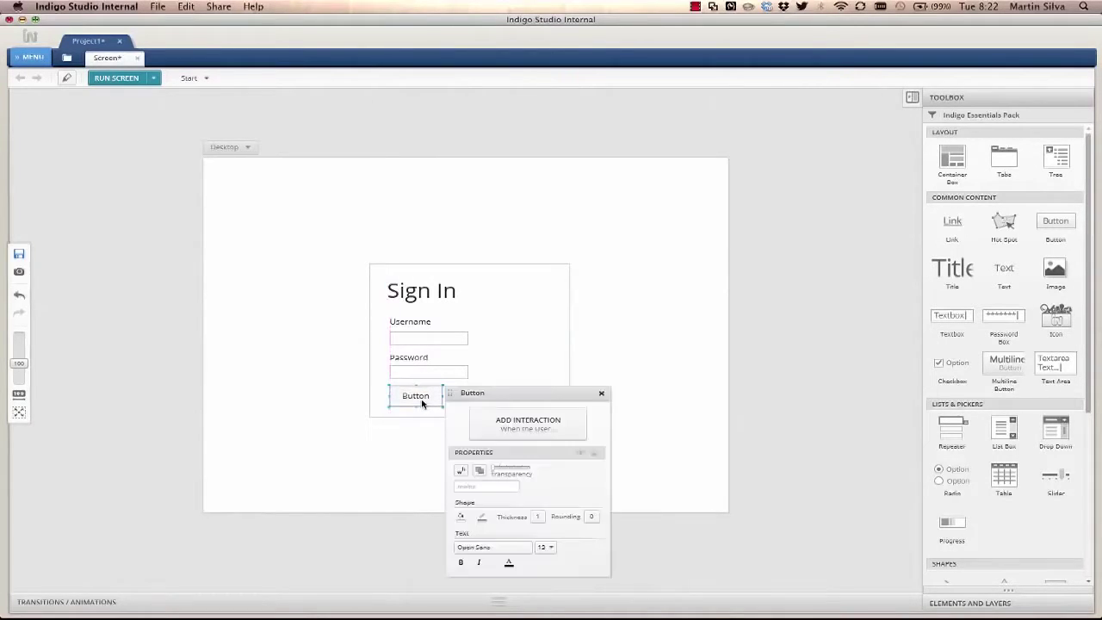
pyautogui.doubleClick(422, 402)
pyautogui.write('Sign In')
pyautogui.click(409, 419)
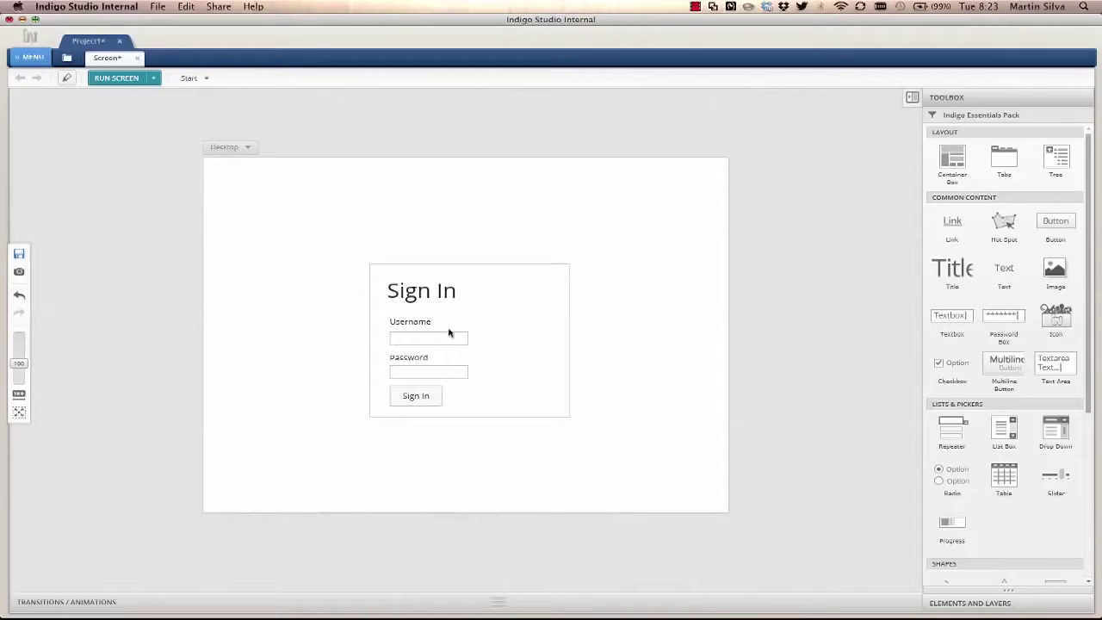
# Add a Clicks interaction to the Sign In button that changes this screen to a new state.
pyautogui.click(427, 396)
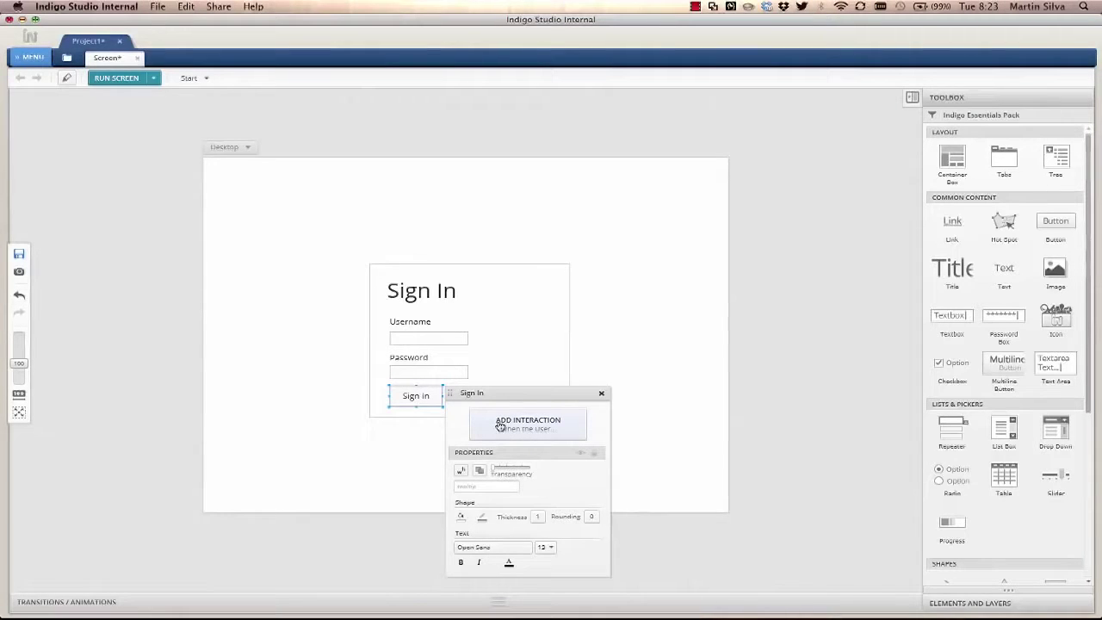
pyautogui.click(500, 426)
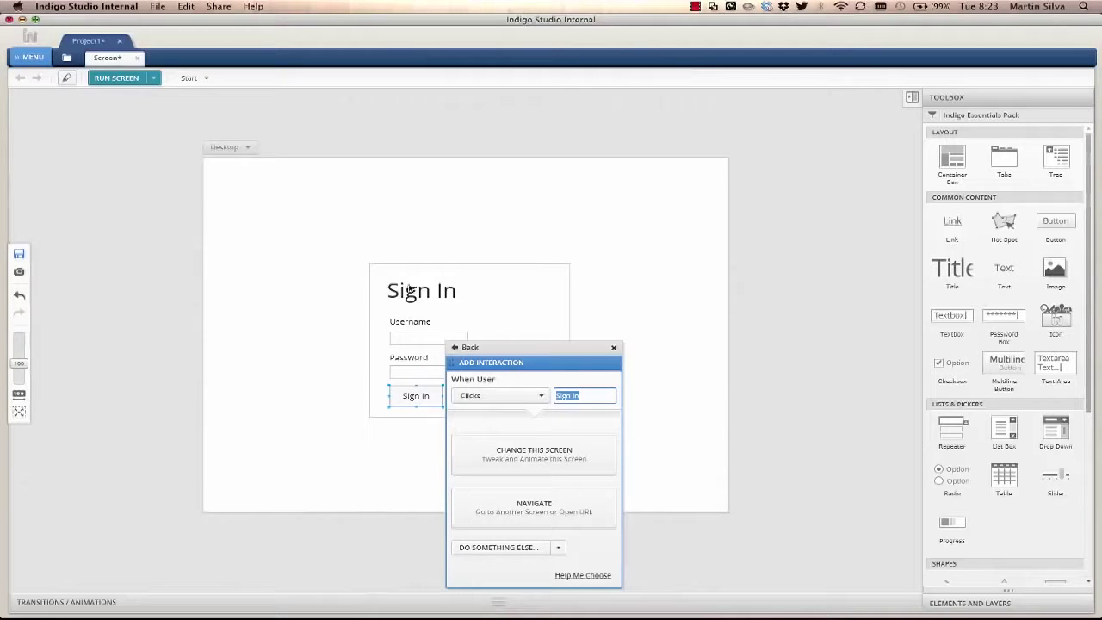
pyautogui.click(477, 395)
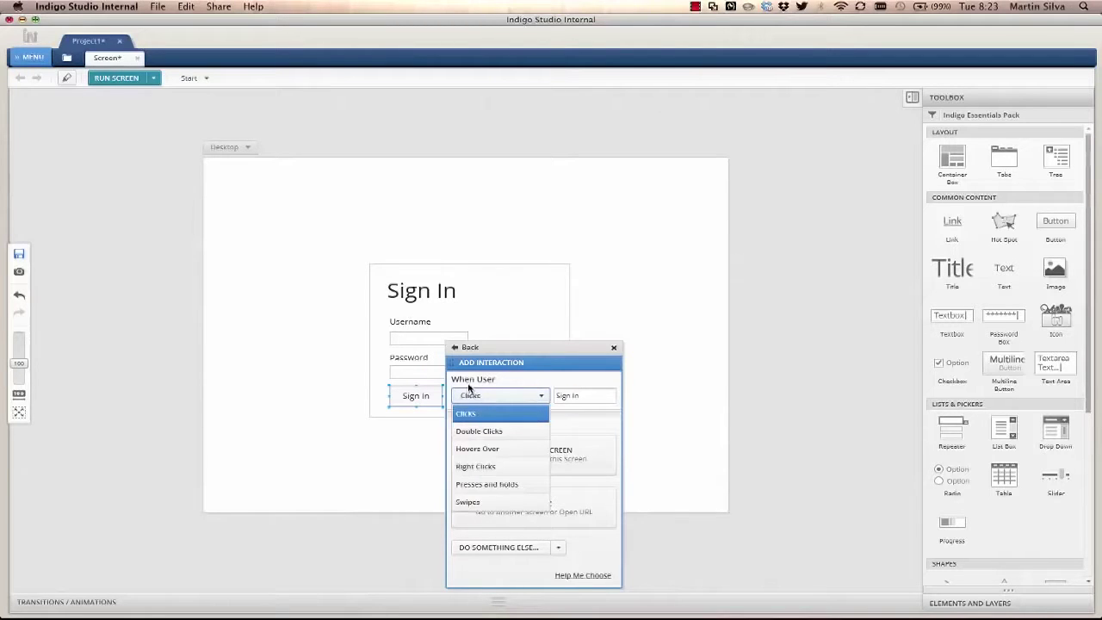
pyautogui.click(486, 415)
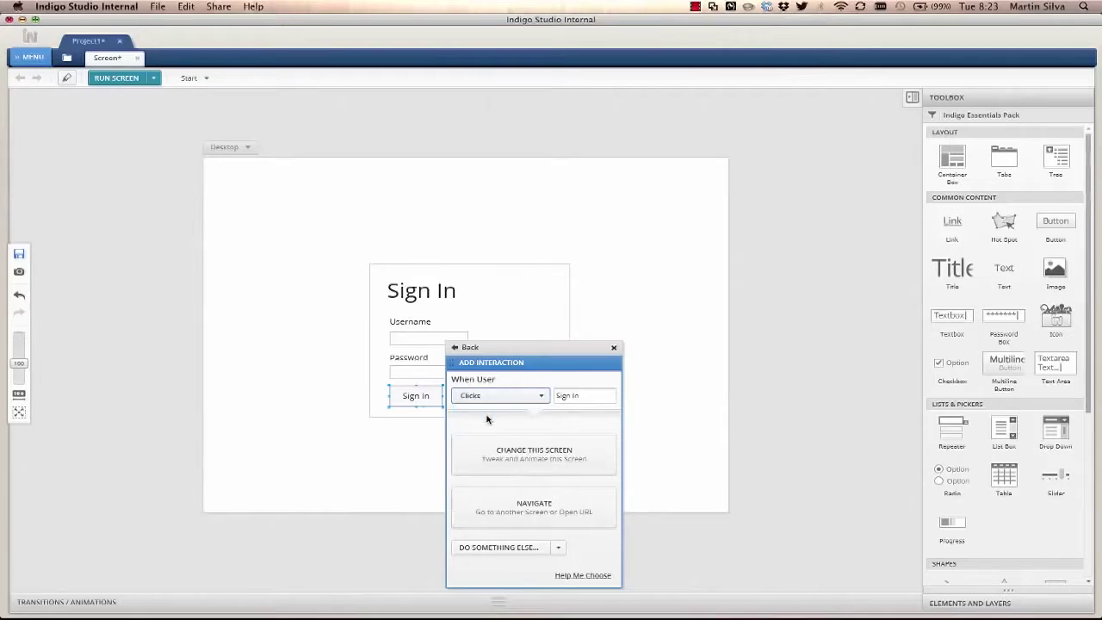
pyautogui.click(515, 442)
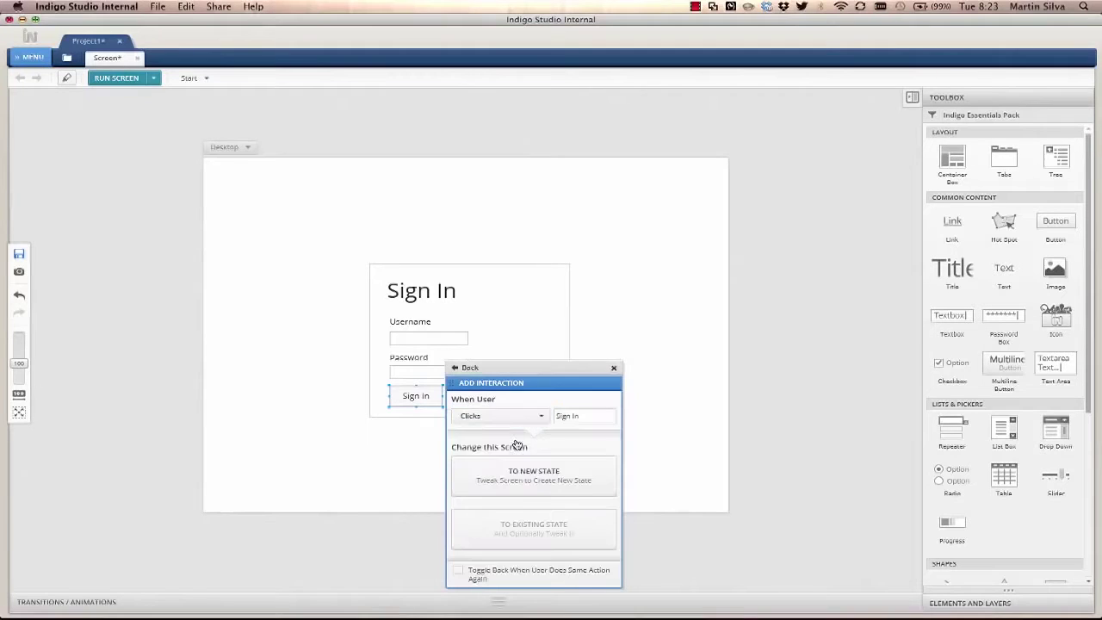
pyautogui.click(513, 484)
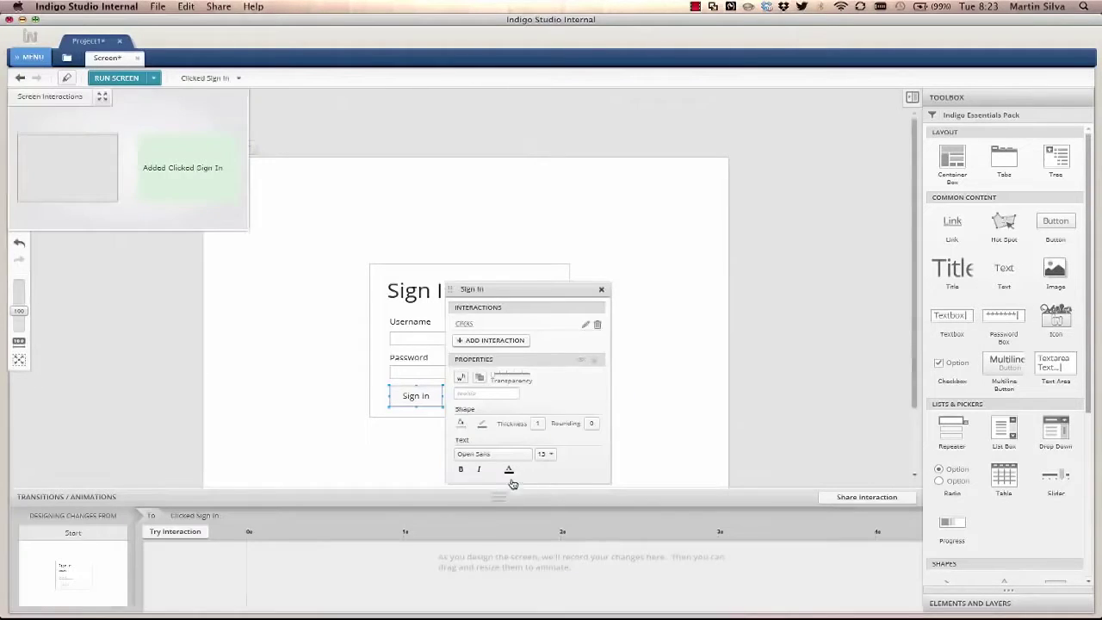
# Group all the sign-in form elements, including the enclosing rectangle, in the Clicked Sign In state.
pyautogui.click(349, 374)
pyautogui.moveTo(359, 256); pyautogui.dragTo(591, 441)
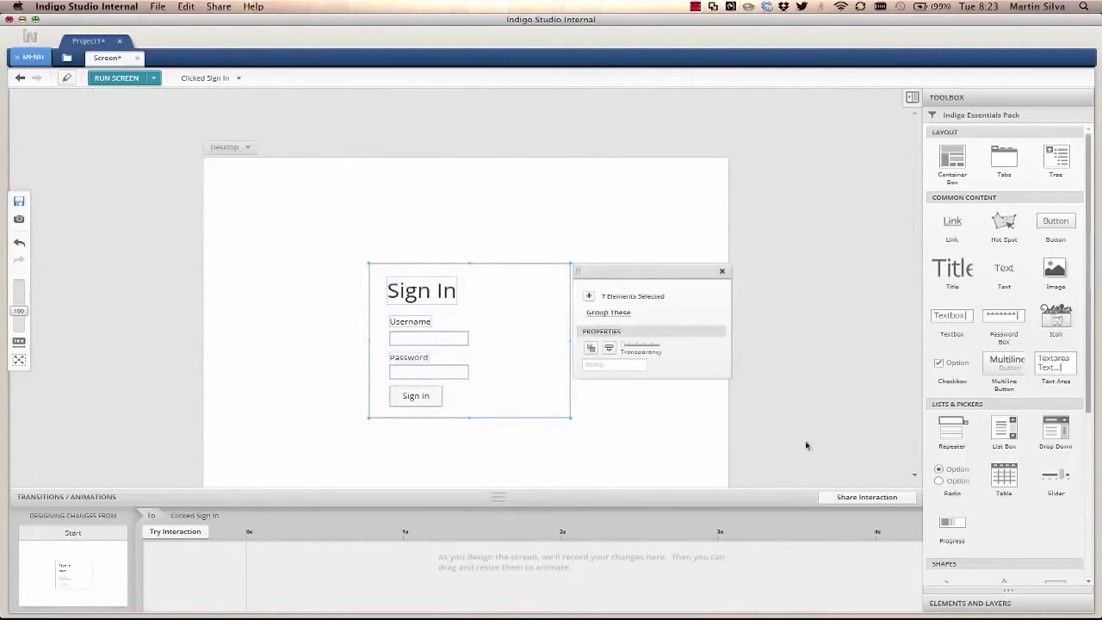
pyautogui.press('super+g')
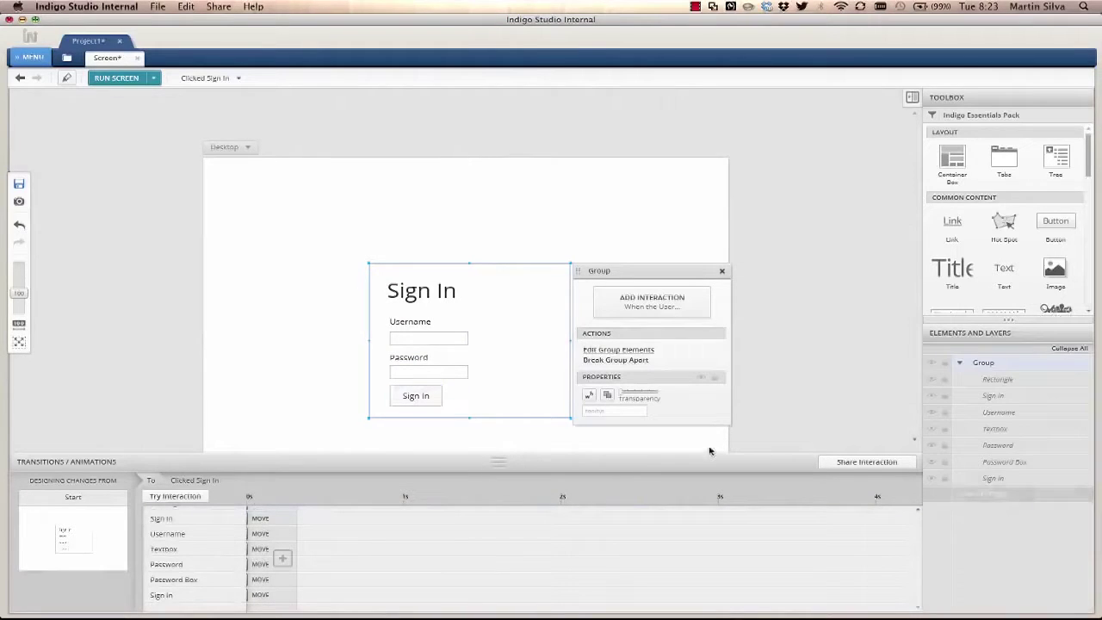
# Make the sign-in form group fully transparent.
pyautogui.moveTo(622, 393); pyautogui.dragTo(658, 394)
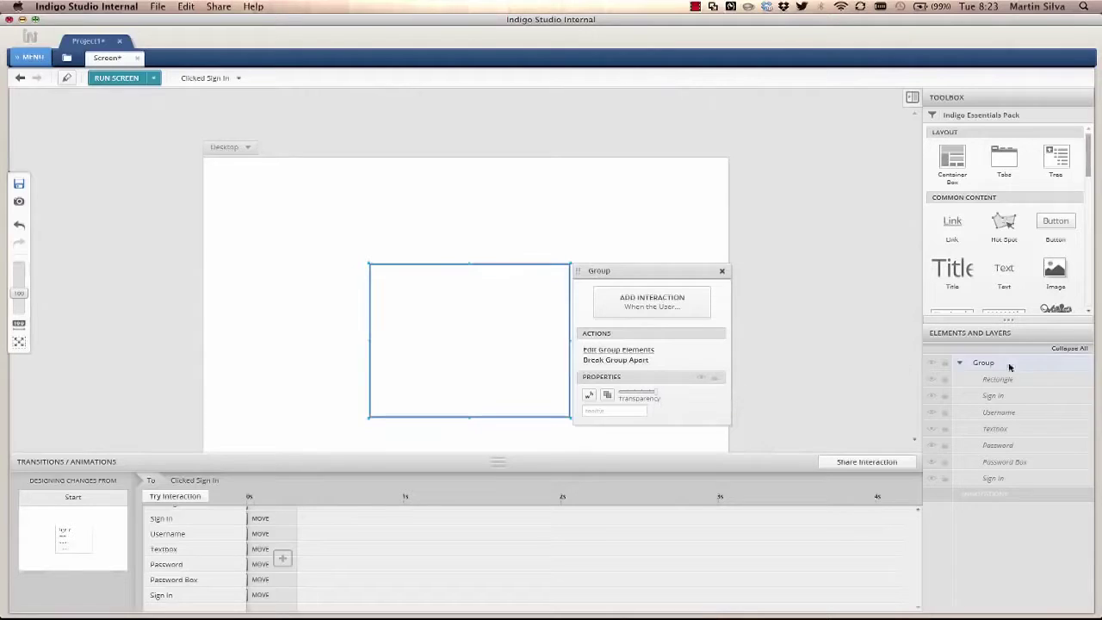
pyautogui.click(960, 364)
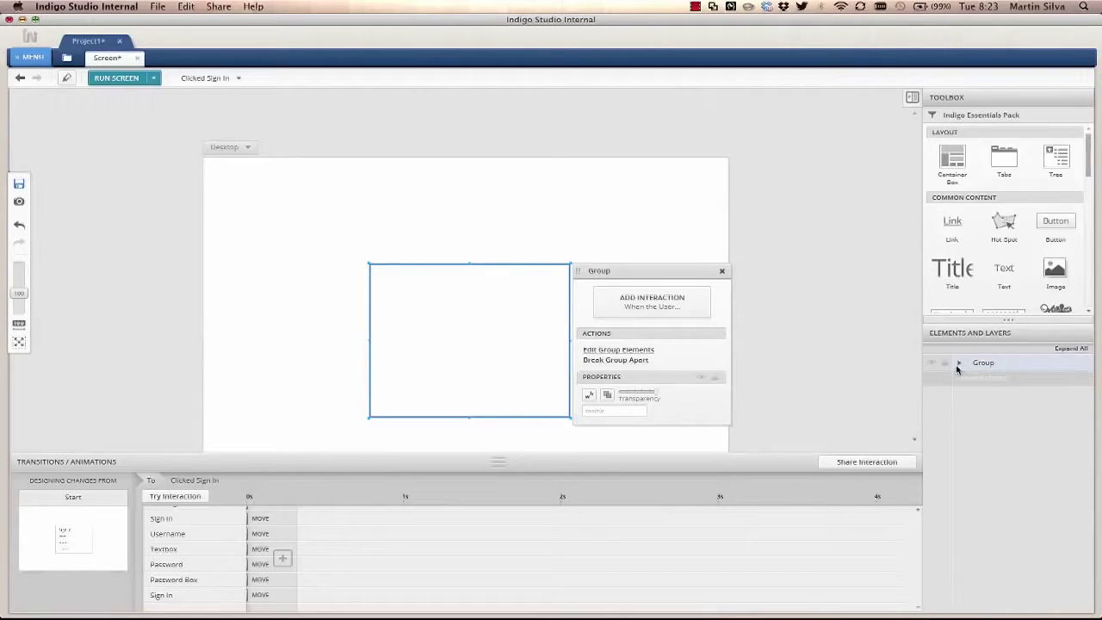
pyautogui.click(958, 365)
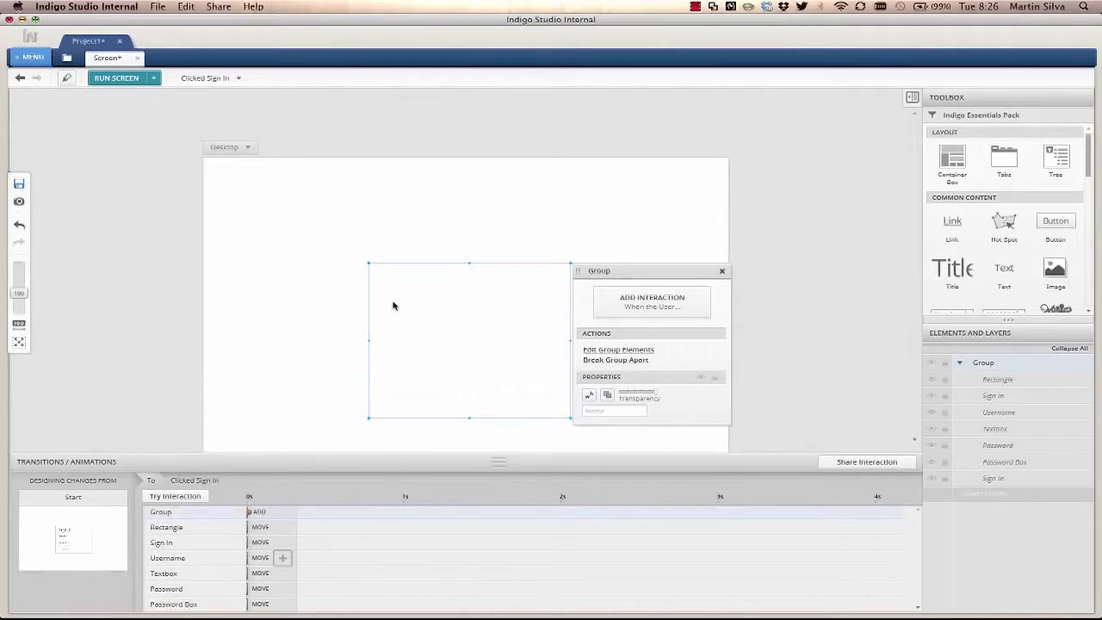
# Add a rectangle overlapping the hidden form's upper area and enlarge it from its lower-right corner.
pyautogui.doubleClick(387, 234)
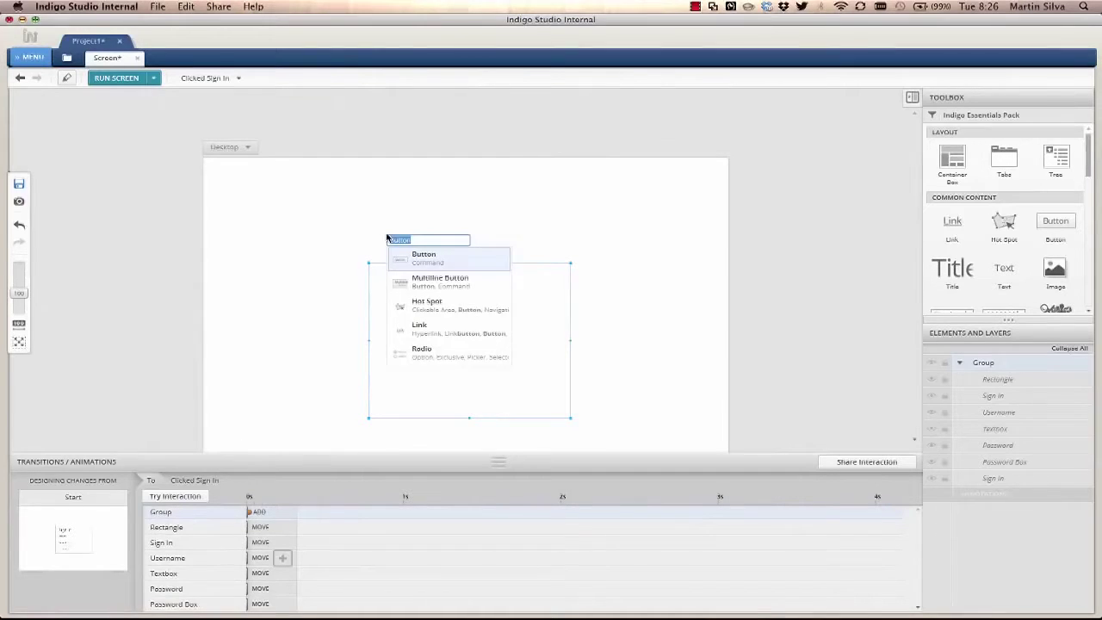
pyautogui.write('rect')
pyautogui.press('Return')
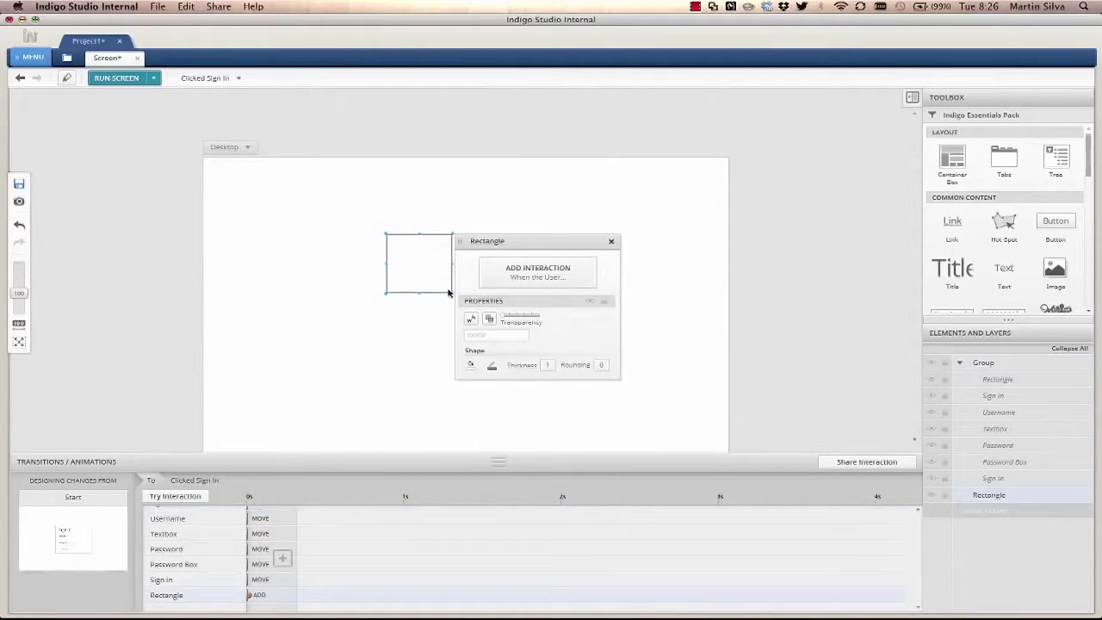
pyautogui.moveTo(449, 291); pyautogui.dragTo(509, 327)
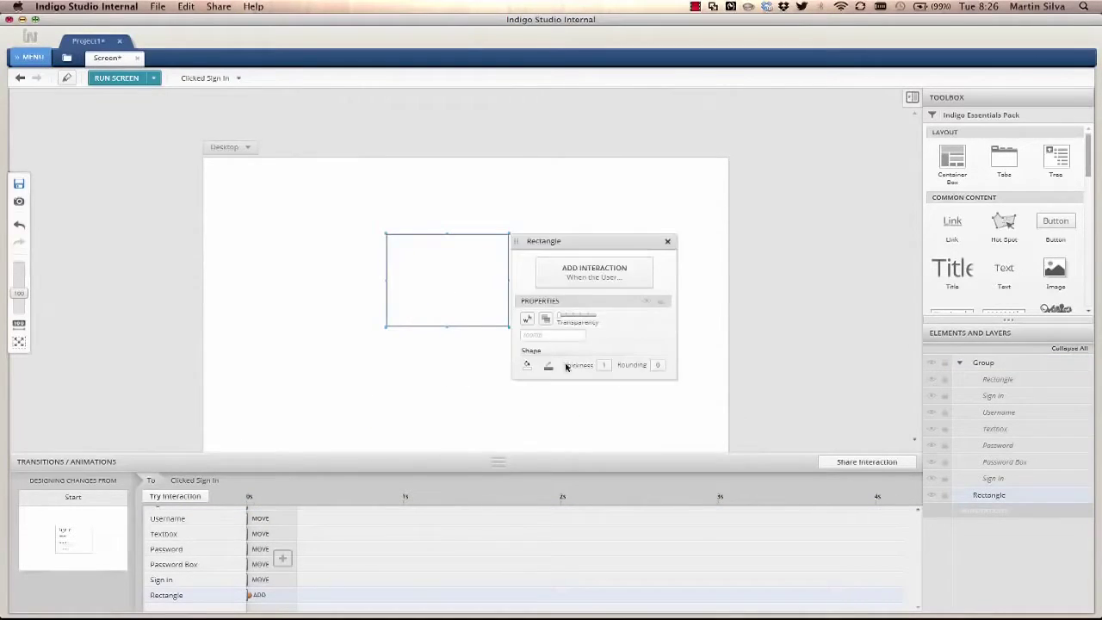
# Fill the new rectangle with light green and lighten its outline.
pyautogui.click(527, 364)
pyautogui.click(588, 398)
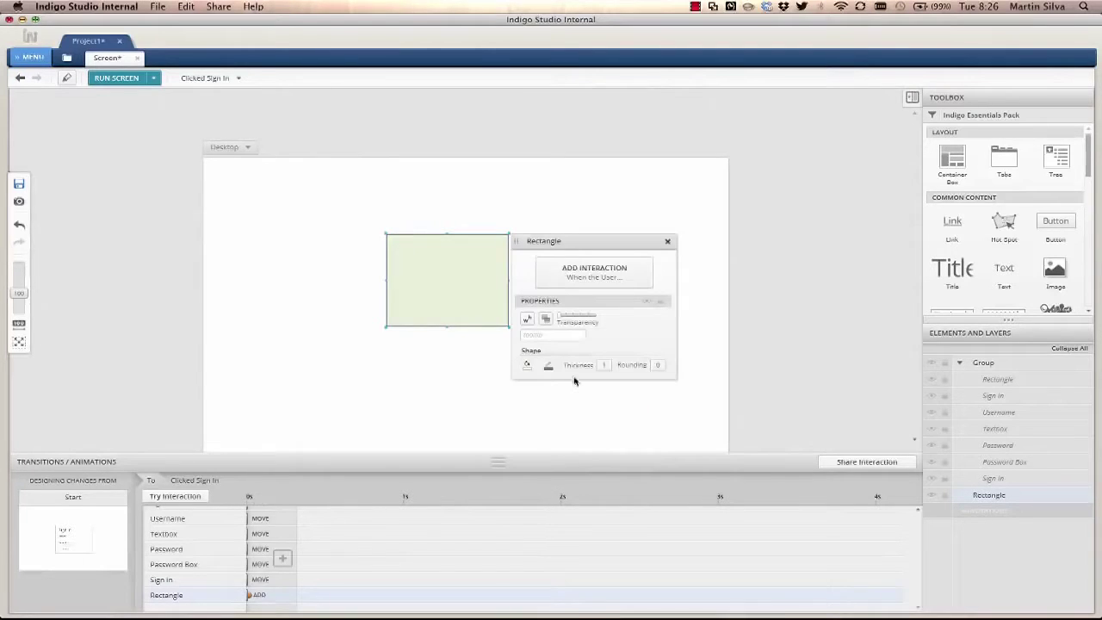
pyautogui.click(550, 368)
# Add a Happy Smiley icon over the light green rectangle and position it in the rectangle's lower middle area.
pyautogui.doubleClick(442, 295)
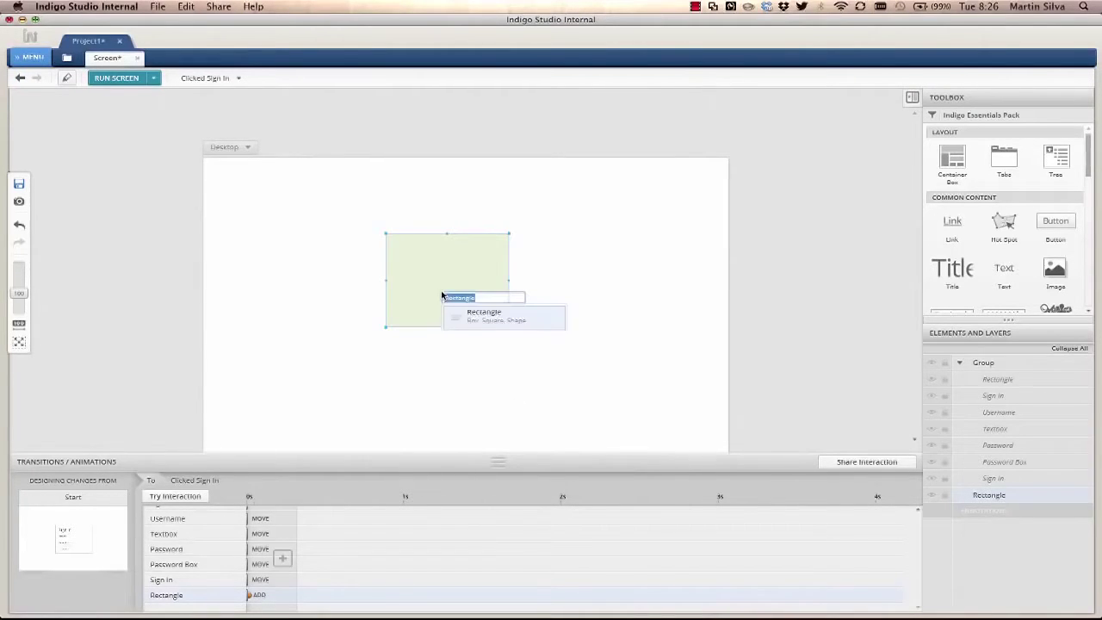
pyautogui.press('Return')
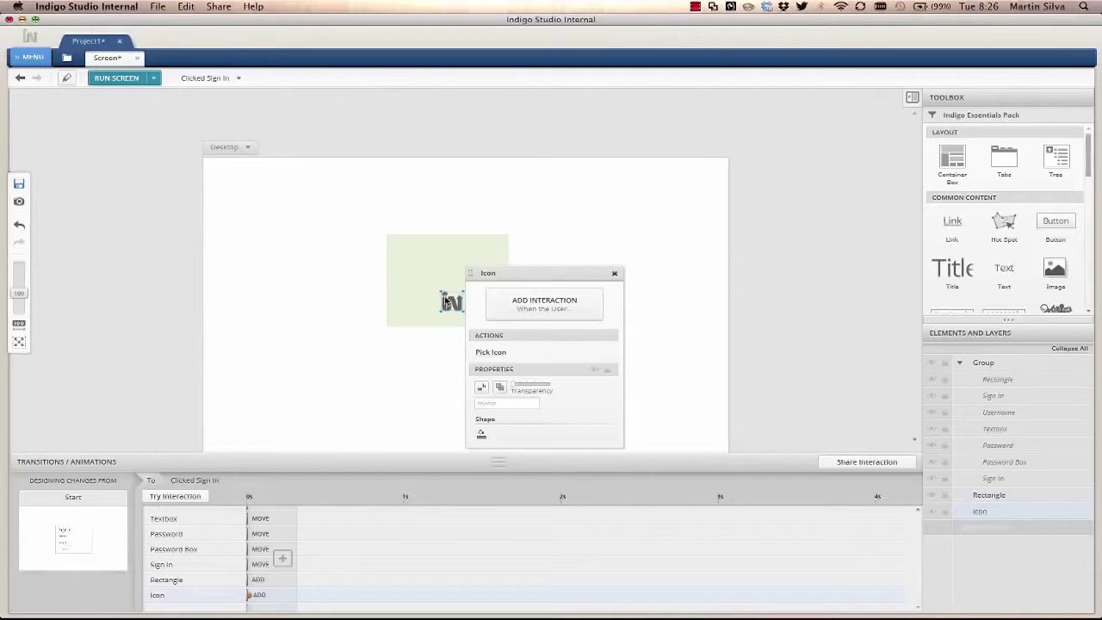
pyautogui.click(517, 310)
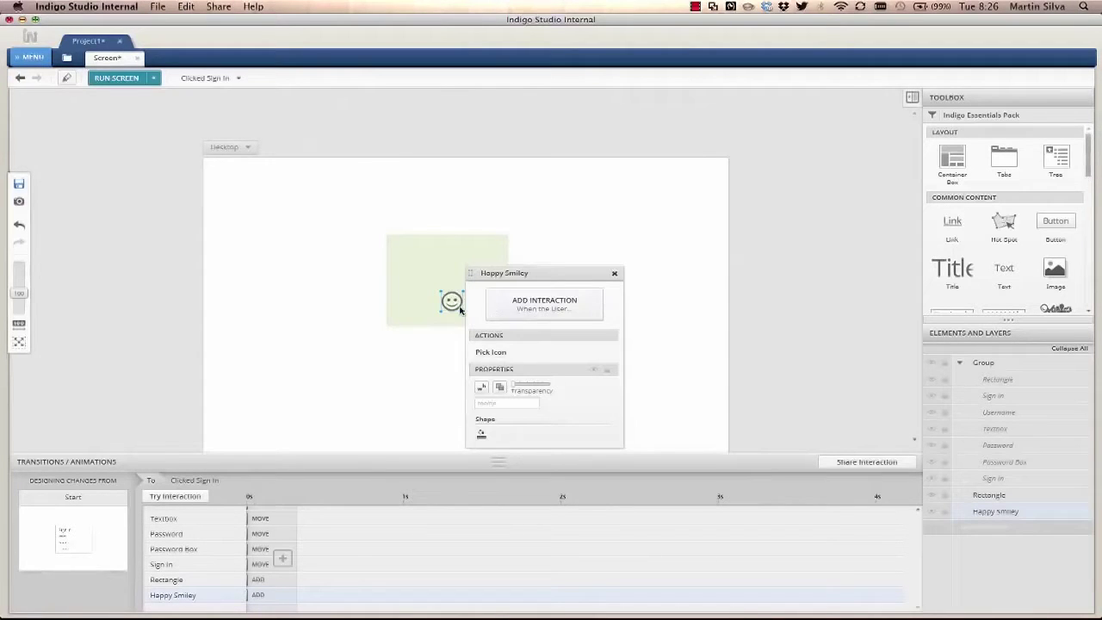
pyautogui.moveTo(454, 303); pyautogui.dragTo(447, 293)
# Add a title reading "Success!" above the smiley on the green rectangle.
pyautogui.doubleClick(425, 272)
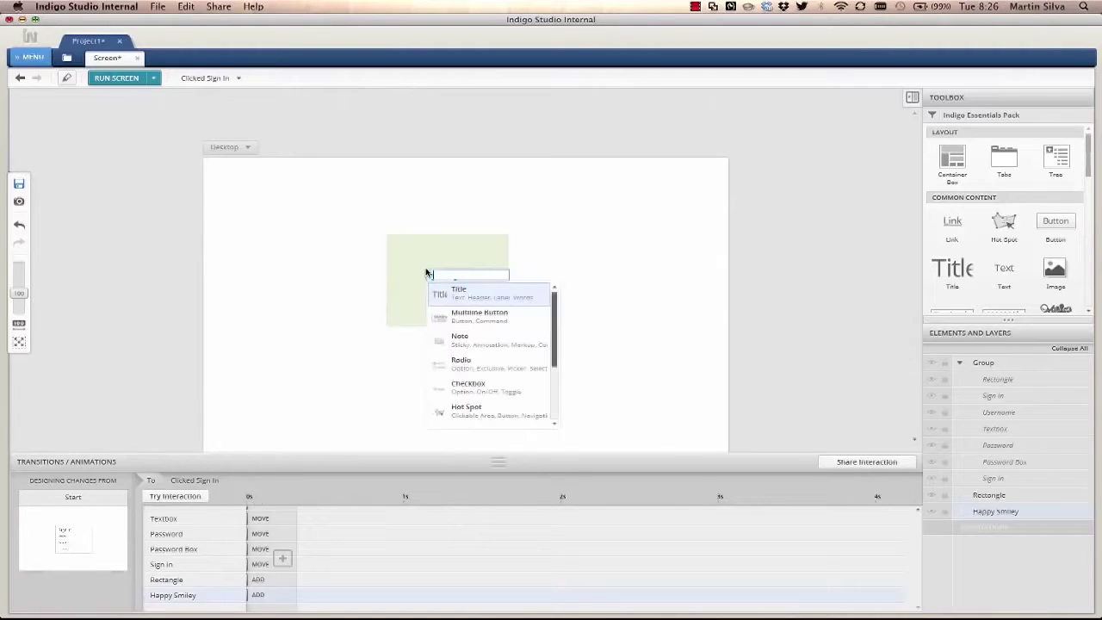
pyautogui.write('success')
pyautogui.press('Return')
pyautogui.press('Right')
pyautogui.press('Right')
pyautogui.press('Right')
pyautogui.press('Right')
pyautogui.press('Right')
pyautogui.press('Right')
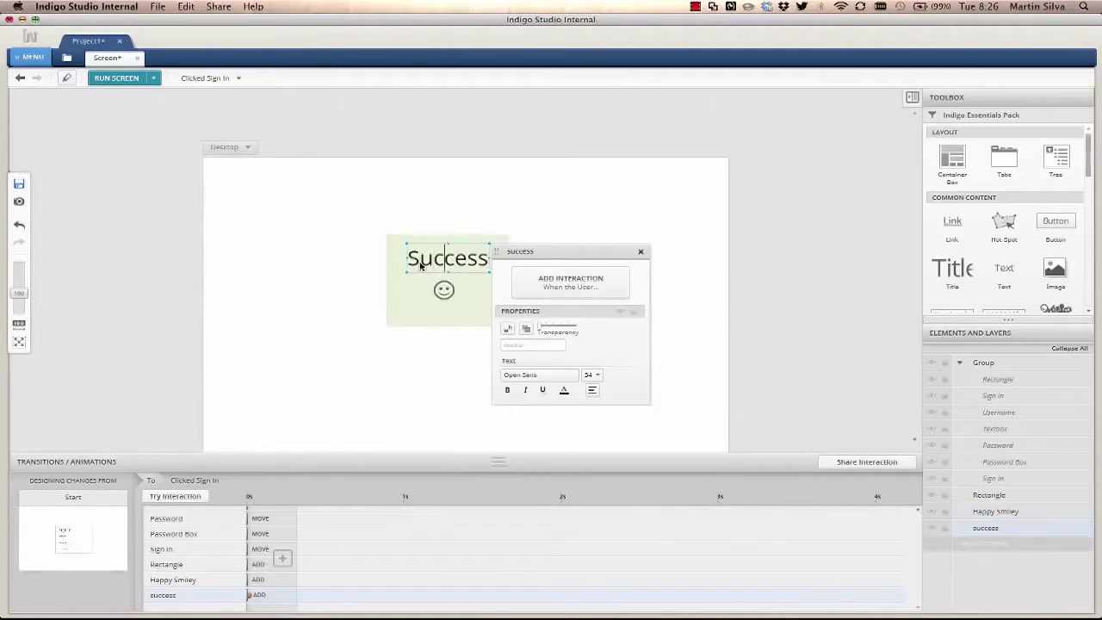
pyautogui.write('!')
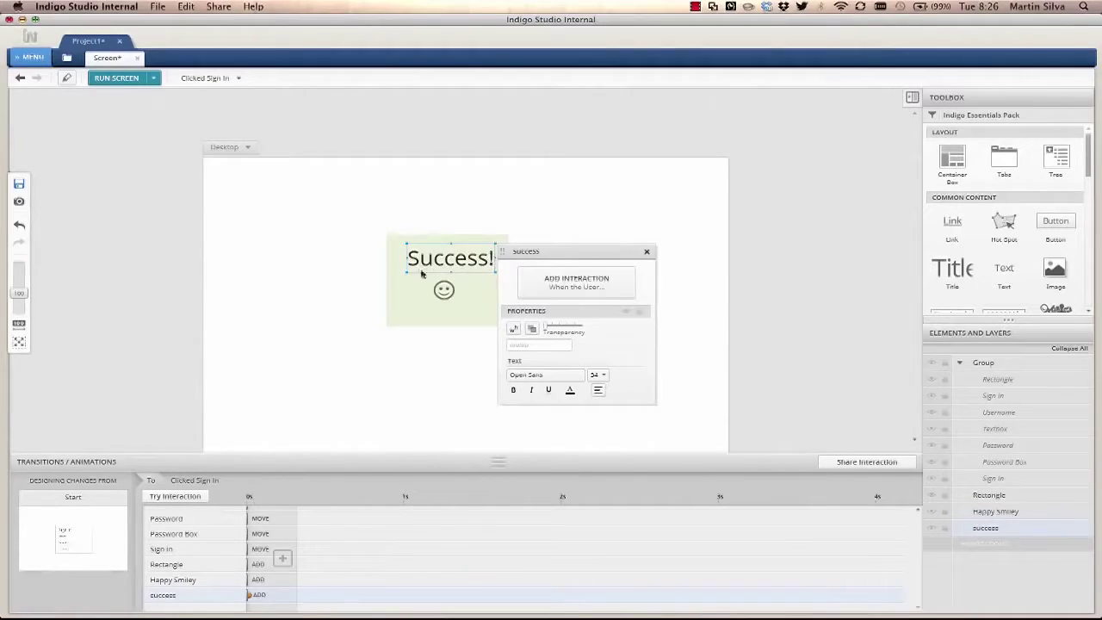
pyautogui.click(351, 365)
# Reposition the smiley and the "Success!" title so both sit centred within the green rectangle.
pyautogui.click(445, 292)
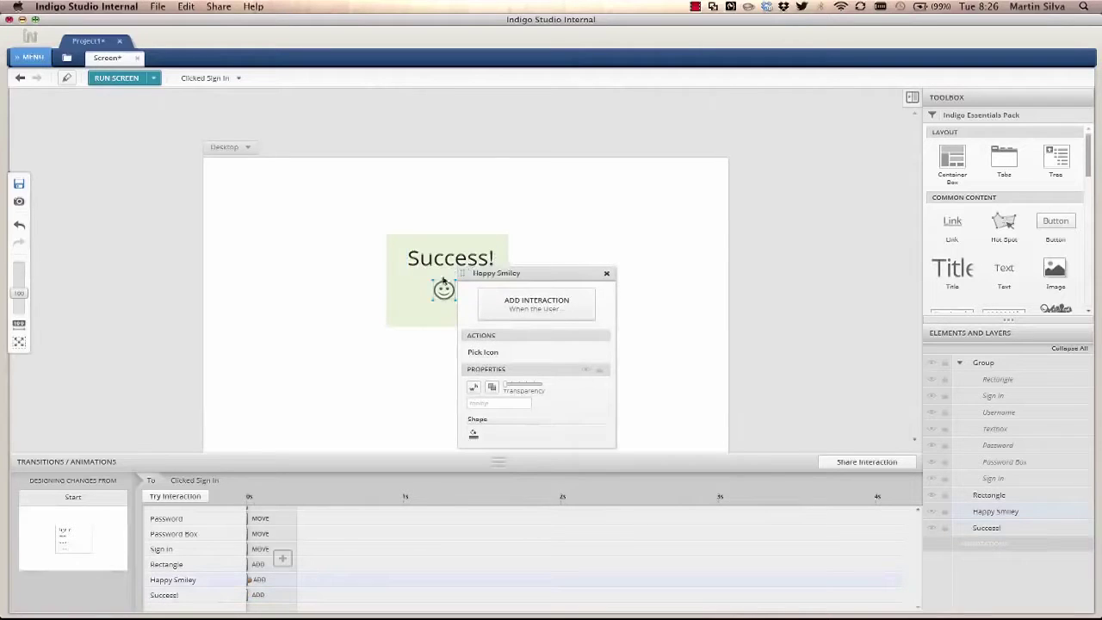
pyautogui.moveTo(446, 290); pyautogui.dragTo(428, 273)
pyautogui.click(426, 261)
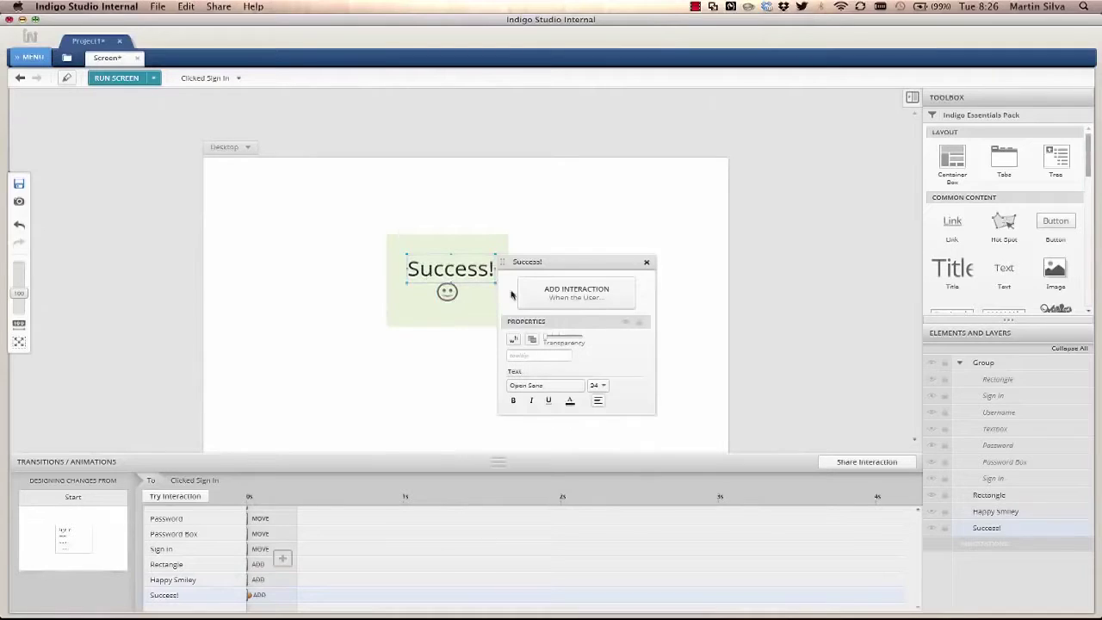
# Colour the "Success!" title green and the smiley icon a darker green.
pyautogui.click(569, 401)
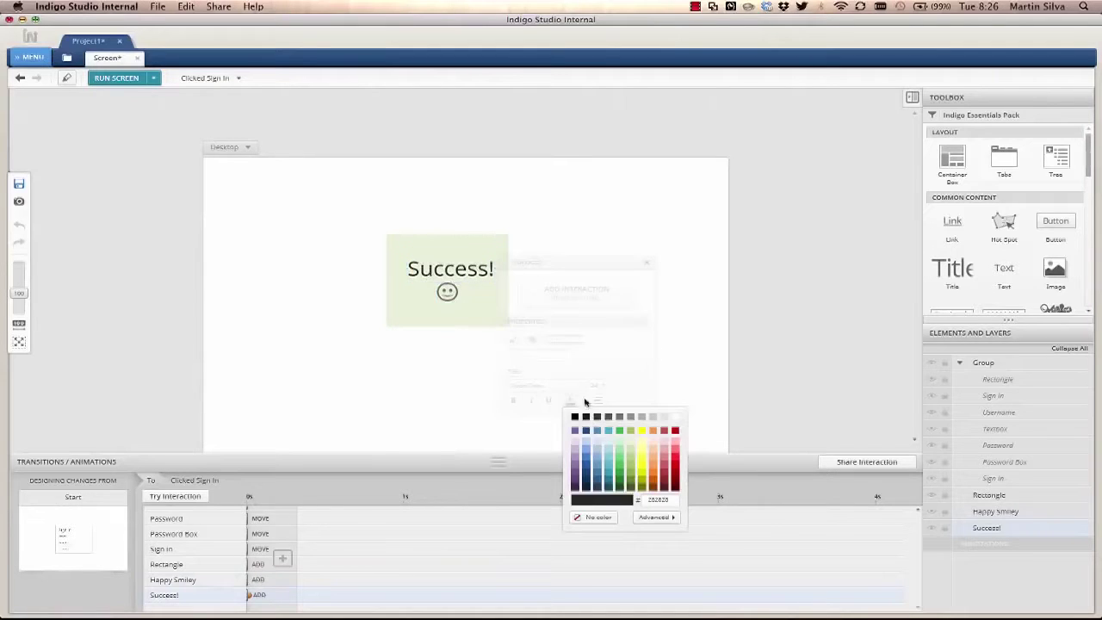
pyautogui.click(629, 474)
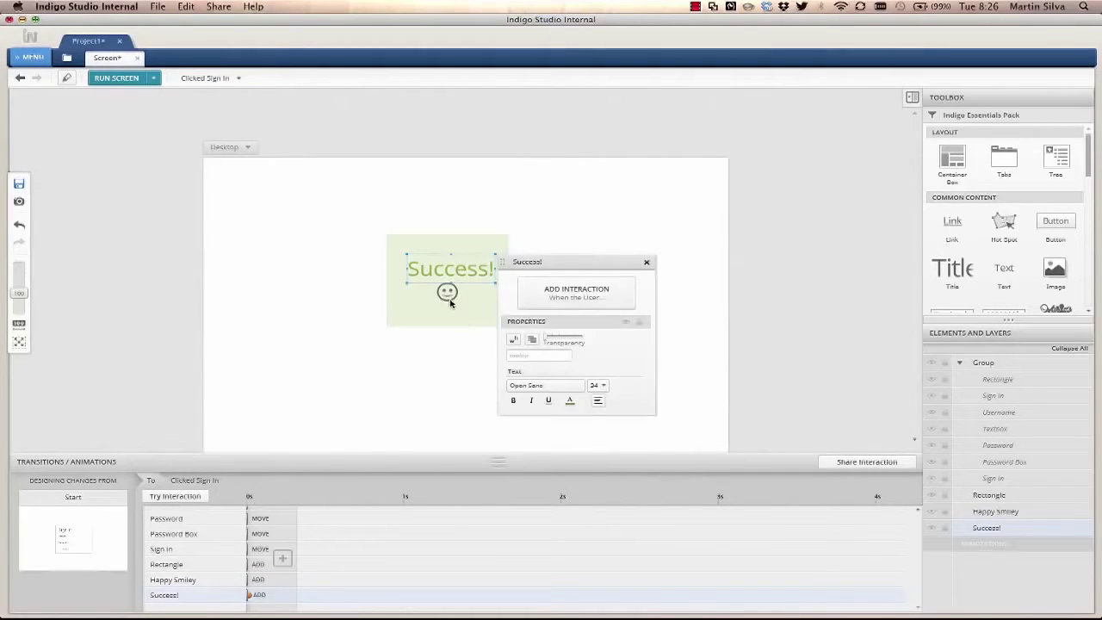
pyautogui.click(447, 295)
pyautogui.click(477, 434)
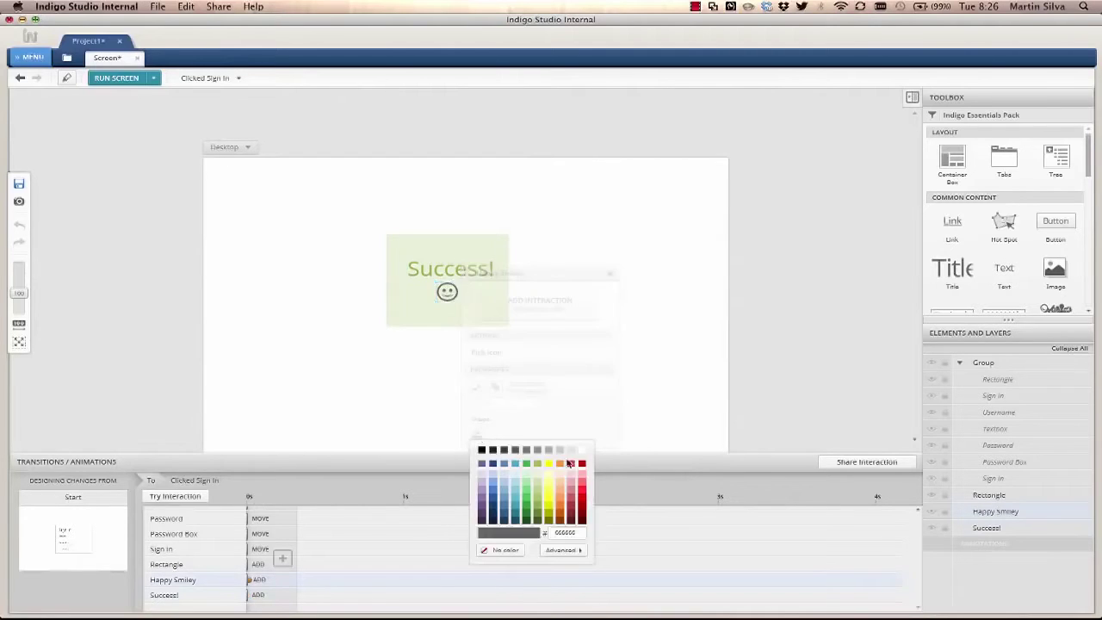
pyautogui.click(538, 514)
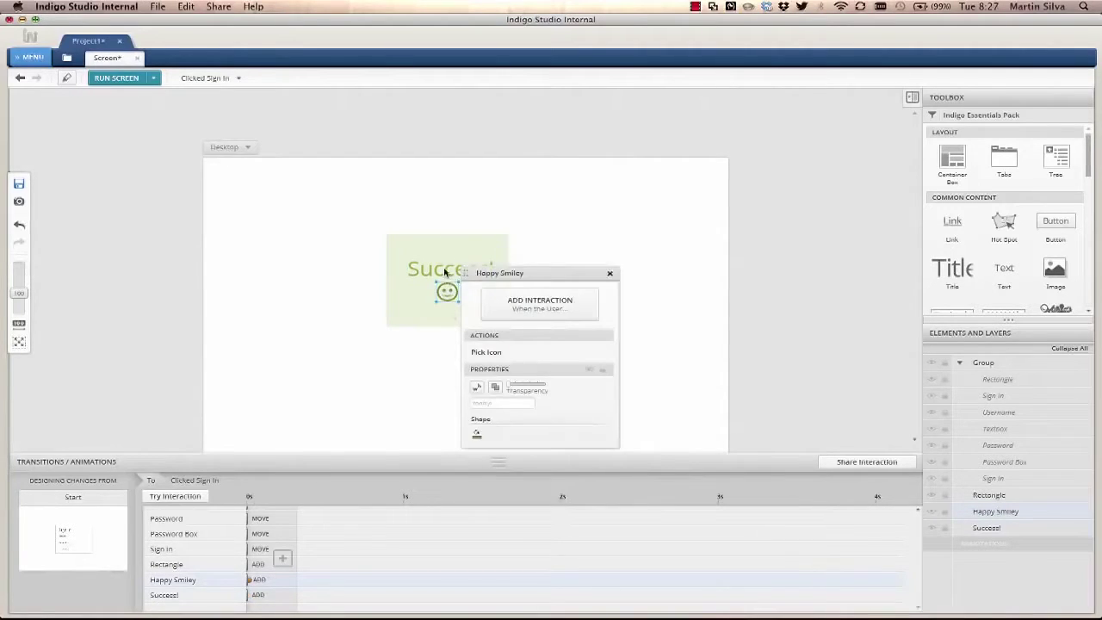
# Group the rectangle, smiley and title, and centre the group over the hidden sign-in form.
pyautogui.press('super+a')
pyautogui.press('super+g')
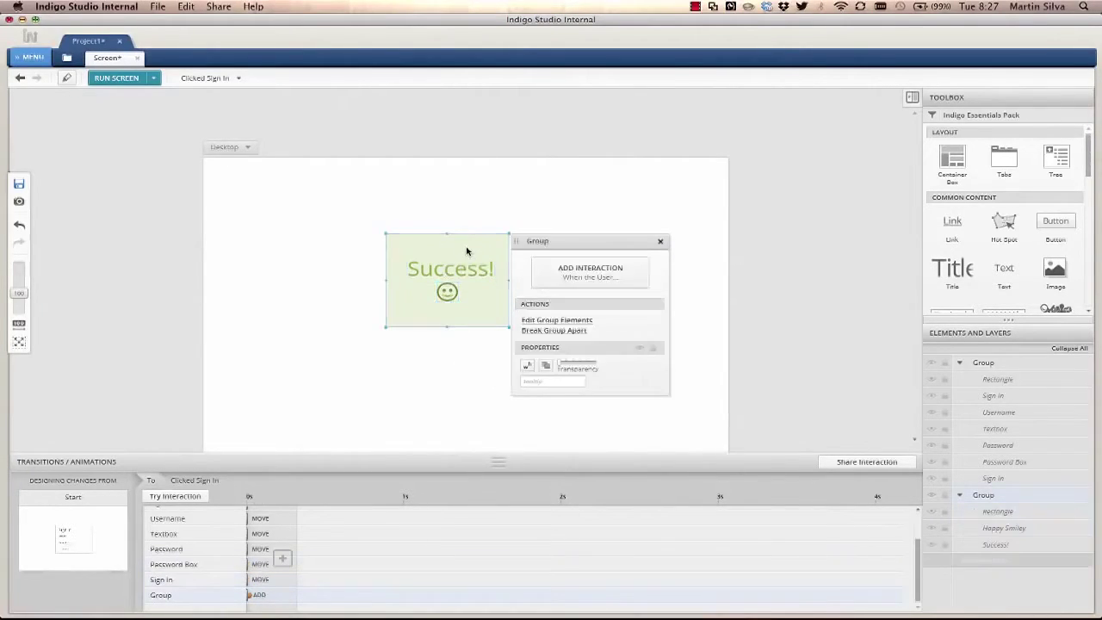
pyautogui.moveTo(467, 249); pyautogui.dragTo(482, 307)
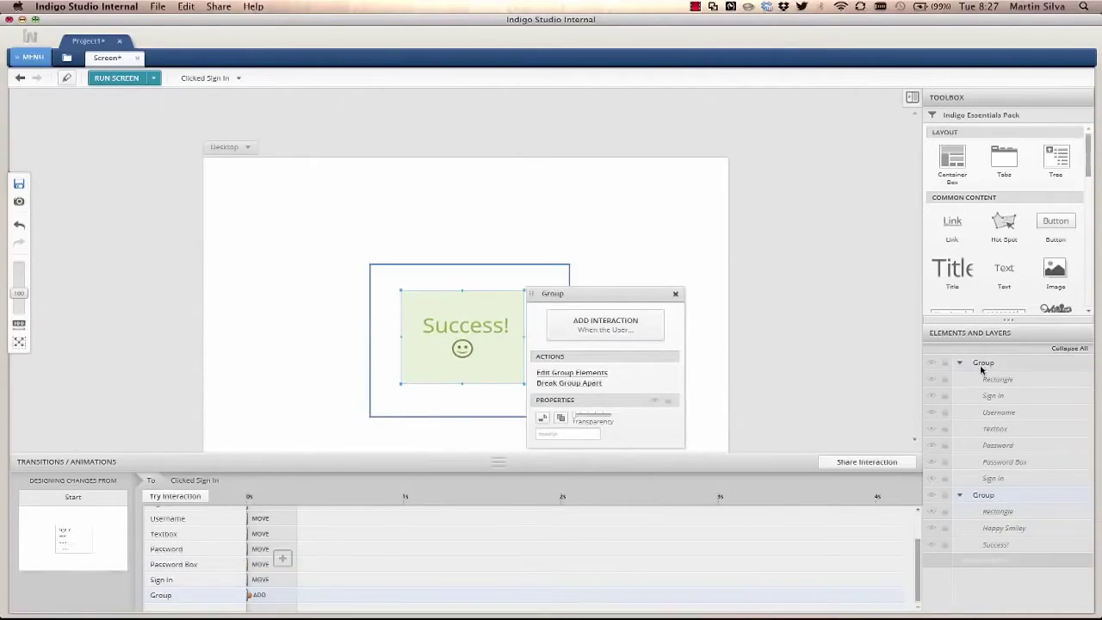
pyautogui.click(980, 365)
pyautogui.click(504, 337)
pyautogui.moveTo(505, 337)
pyautogui.mouseDown()
pyautogui.moveTo(516, 344)
pyautogui.moveTo(506, 340)
pyautogui.mouseUp()
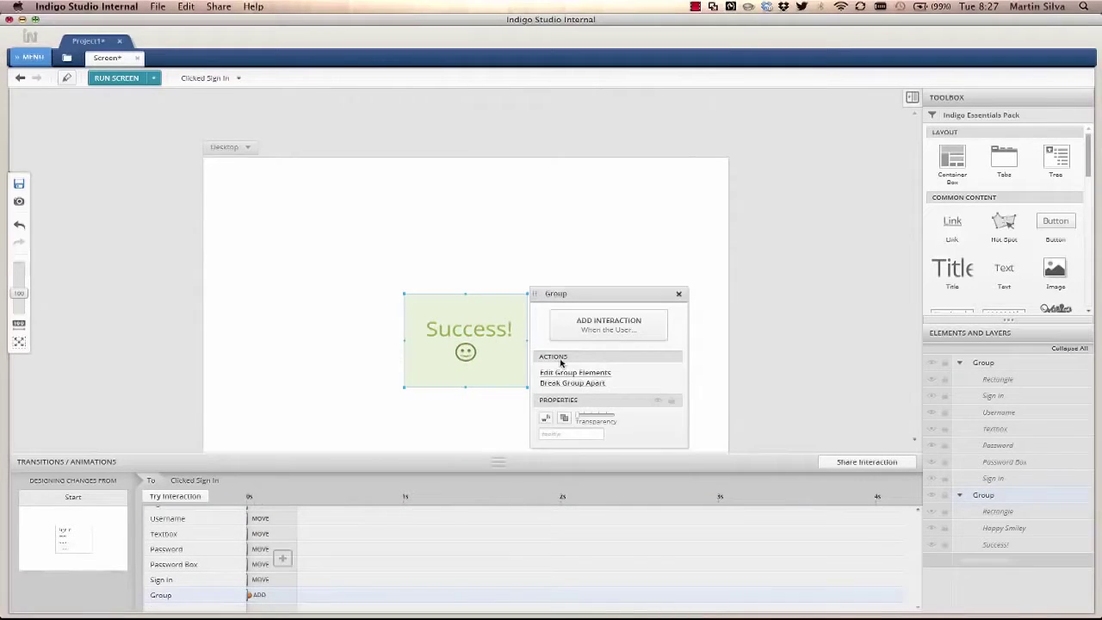
# Make the success message group fully transparent in the first animation segment.
pyautogui.click(578, 418)
pyautogui.moveTo(578, 417); pyautogui.dragTo(622, 419)
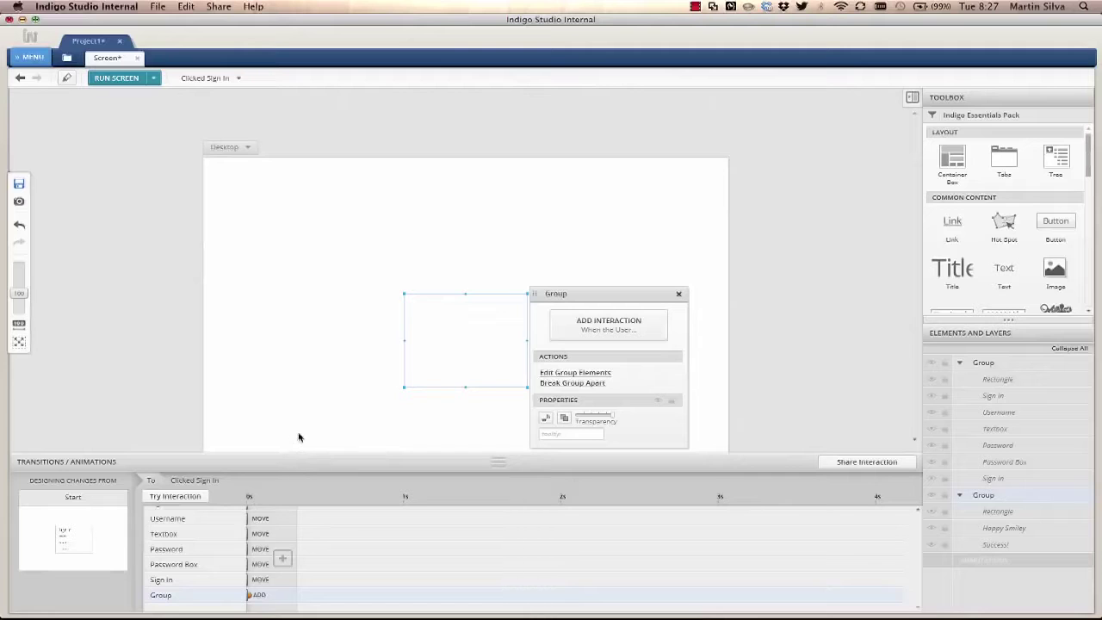
pyautogui.moveTo(608, 415)
pyautogui.mouseDown()
pyautogui.moveTo(575, 416)
pyautogui.moveTo(616, 417)
pyautogui.mouseUp()
# Add an animation segment to the Clicked Sign In timeline, starting at about a quarter of a second.
pyautogui.click(284, 559)
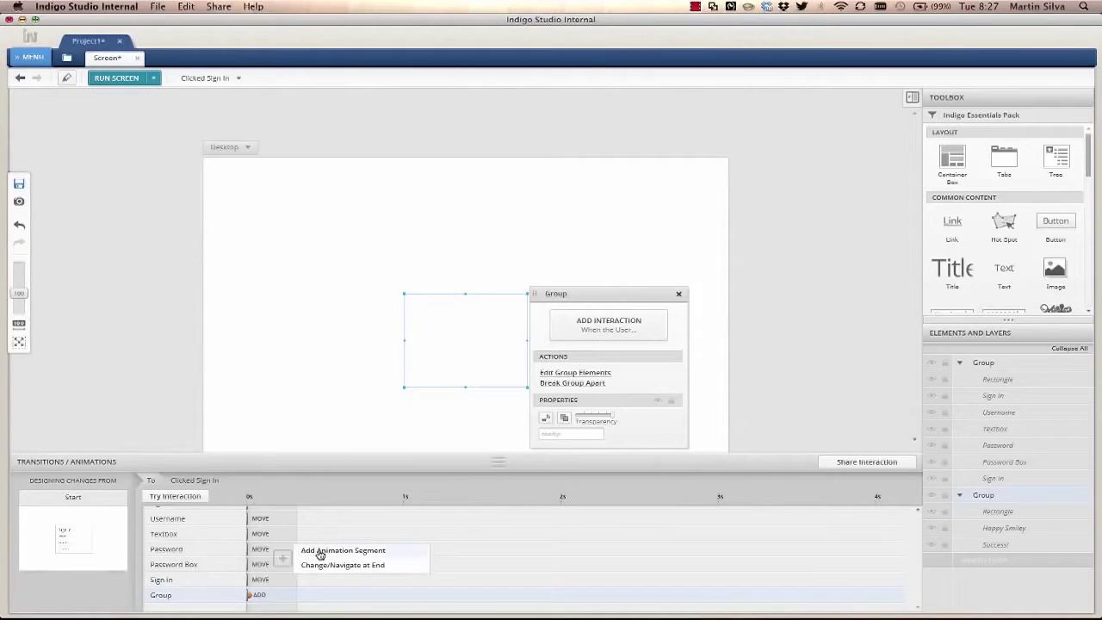
pyautogui.click(321, 553)
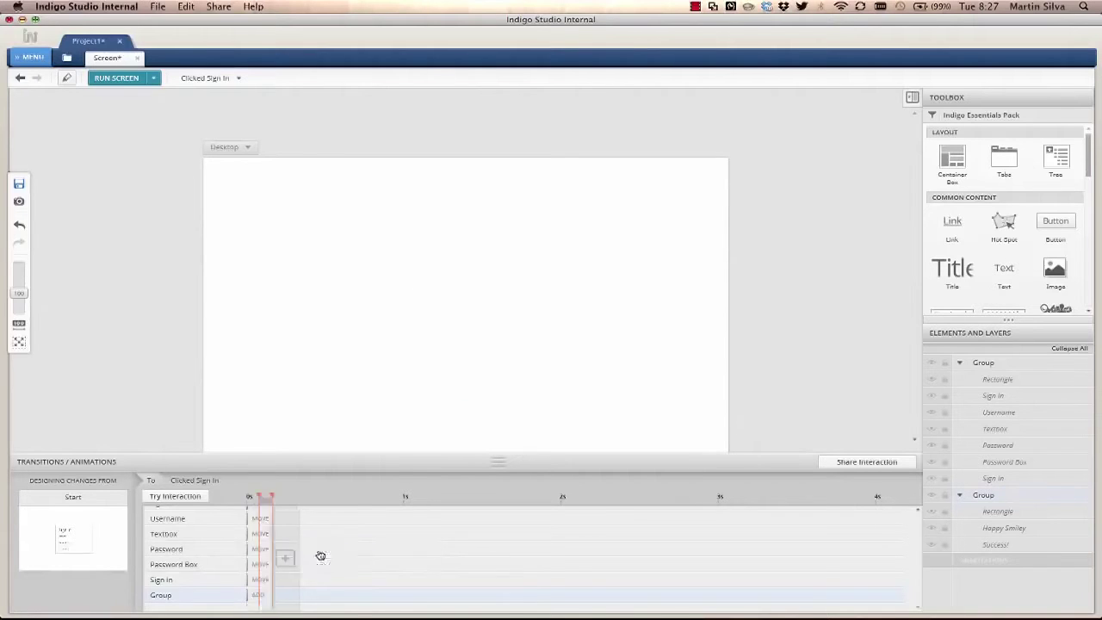
pyautogui.click(272, 503)
pyautogui.click(305, 502)
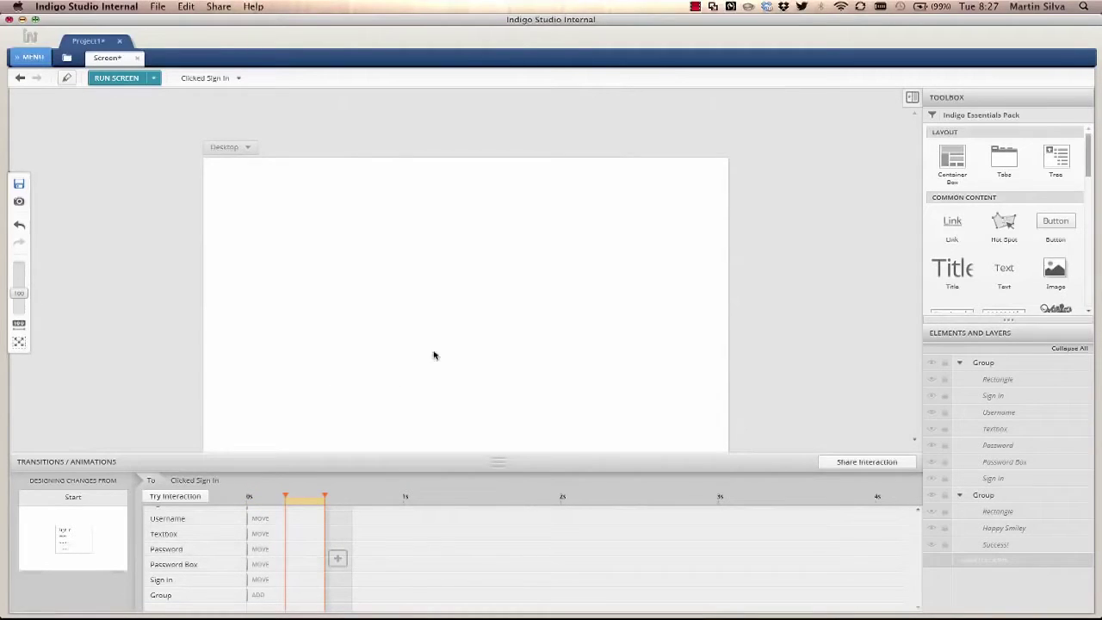
# Make the success message group fully opaque in the second segment and compare it with the first segment.
pyautogui.click(463, 324)
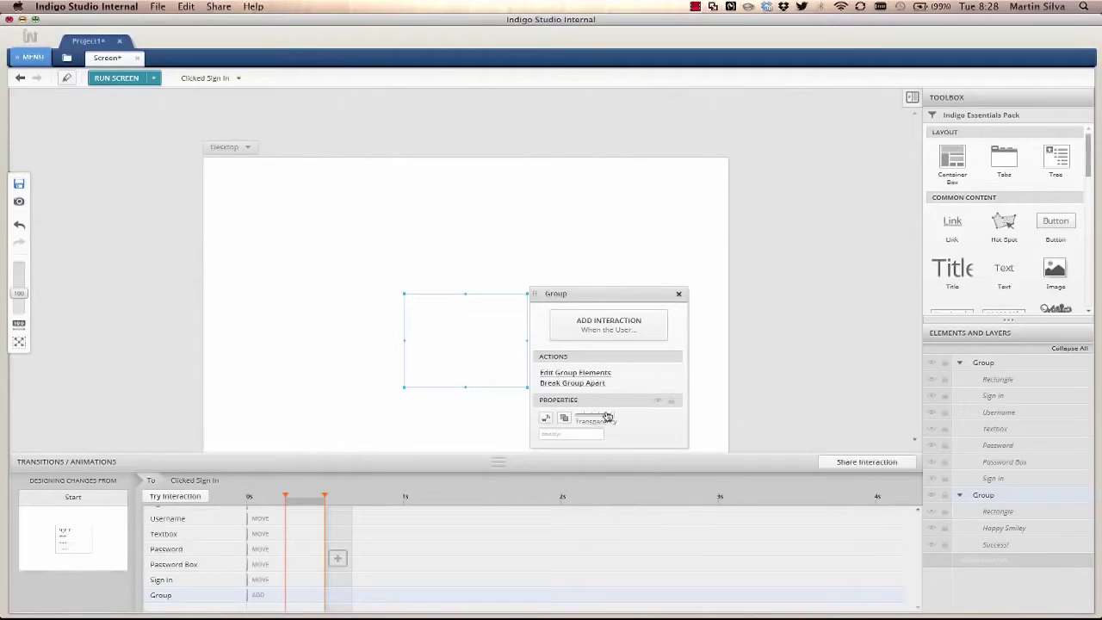
pyautogui.moveTo(606, 417); pyautogui.dragTo(574, 421)
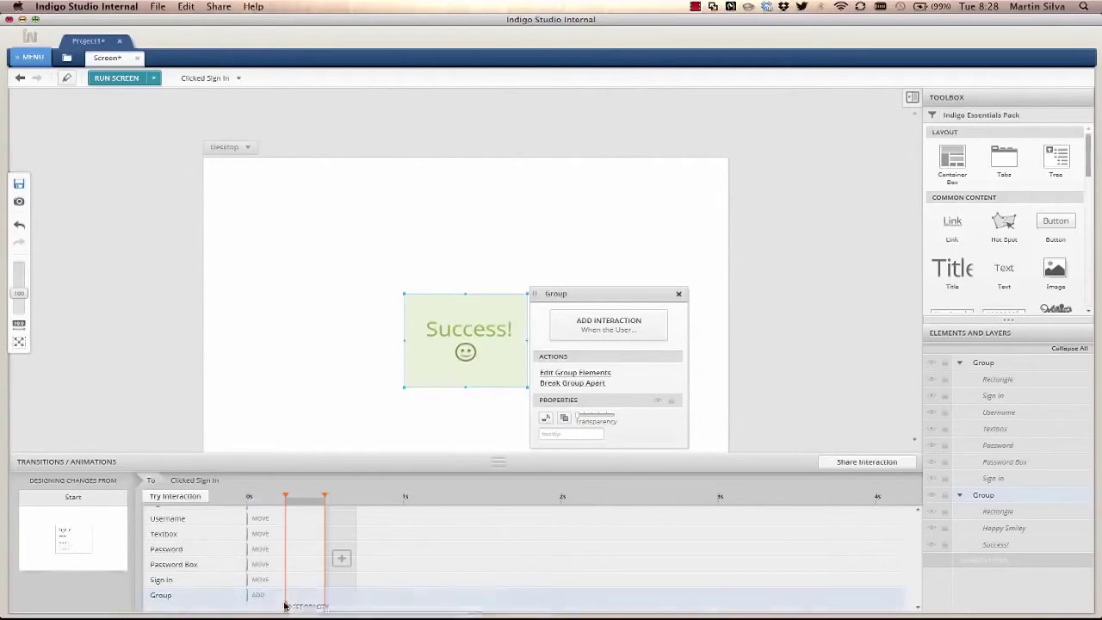
pyautogui.scroll(-1, 289, 605)
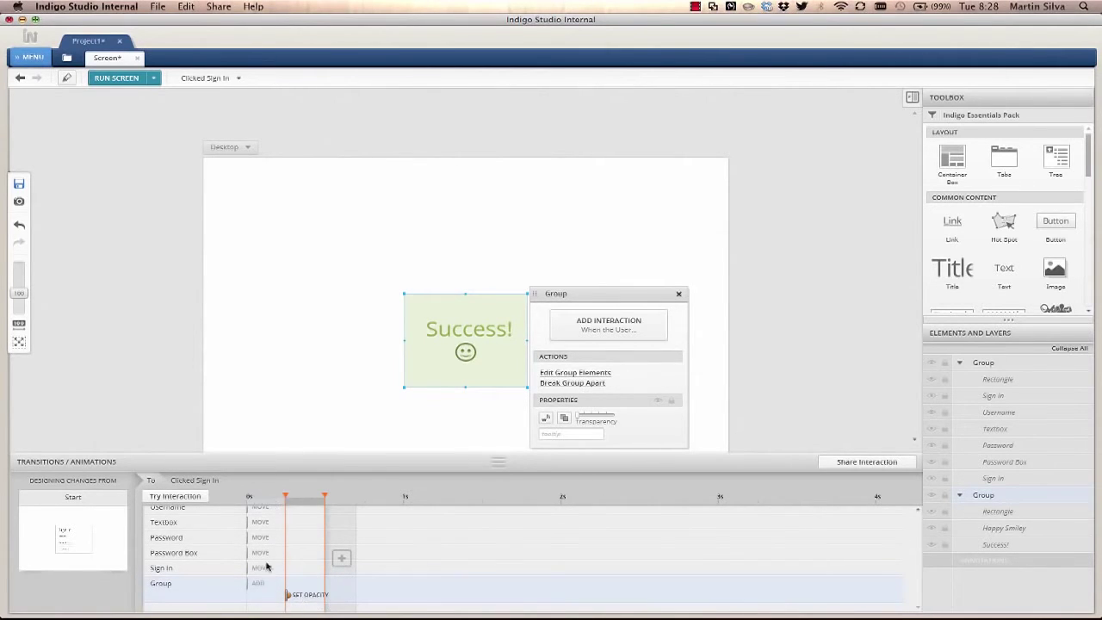
pyautogui.click(268, 505)
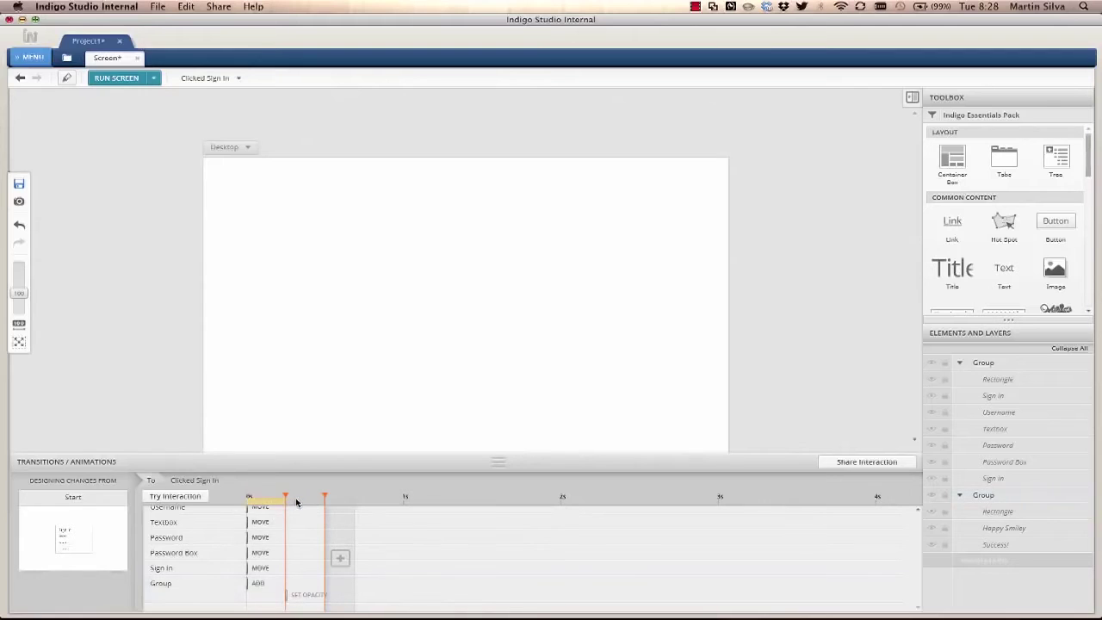
pyautogui.click(297, 504)
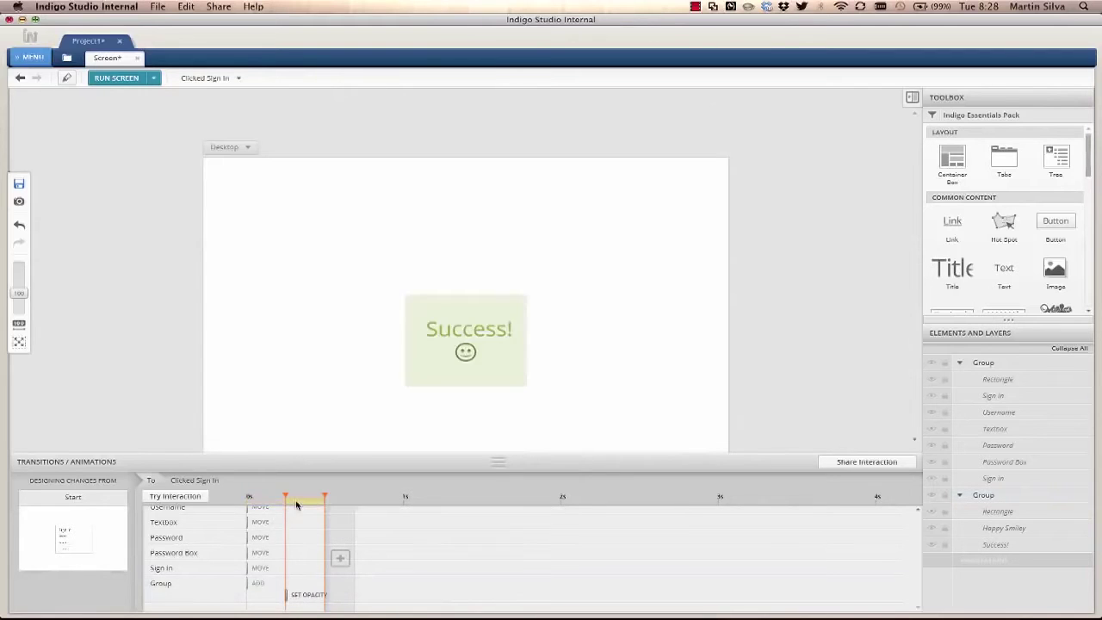
# Extend the group's Set Opacity animation to about 0.7 seconds and delay the second segment's start to about 0.3 seconds.
pyautogui.click(287, 594)
pyautogui.moveTo(288, 594); pyautogui.dragTo(397, 597)
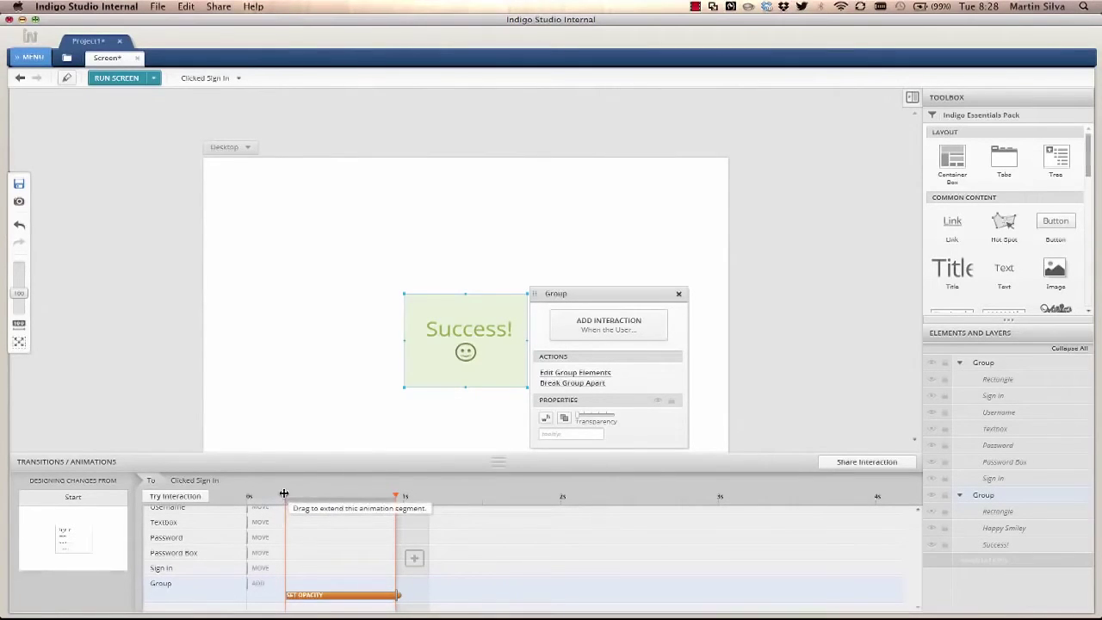
pyautogui.moveTo(284, 493); pyautogui.dragTo(301, 491)
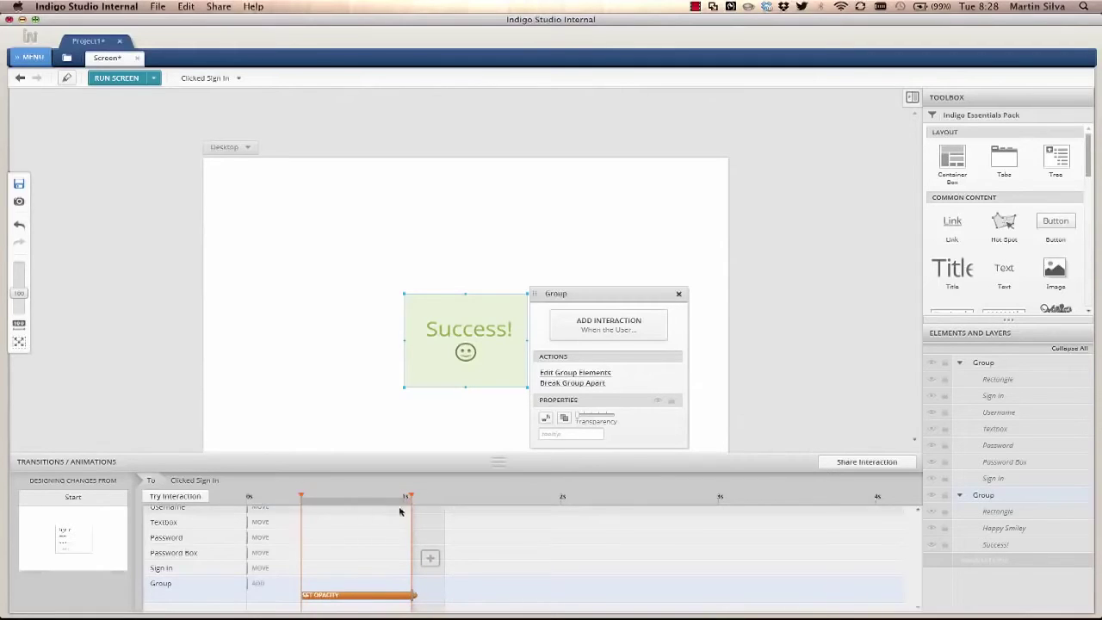
pyautogui.click(339, 405)
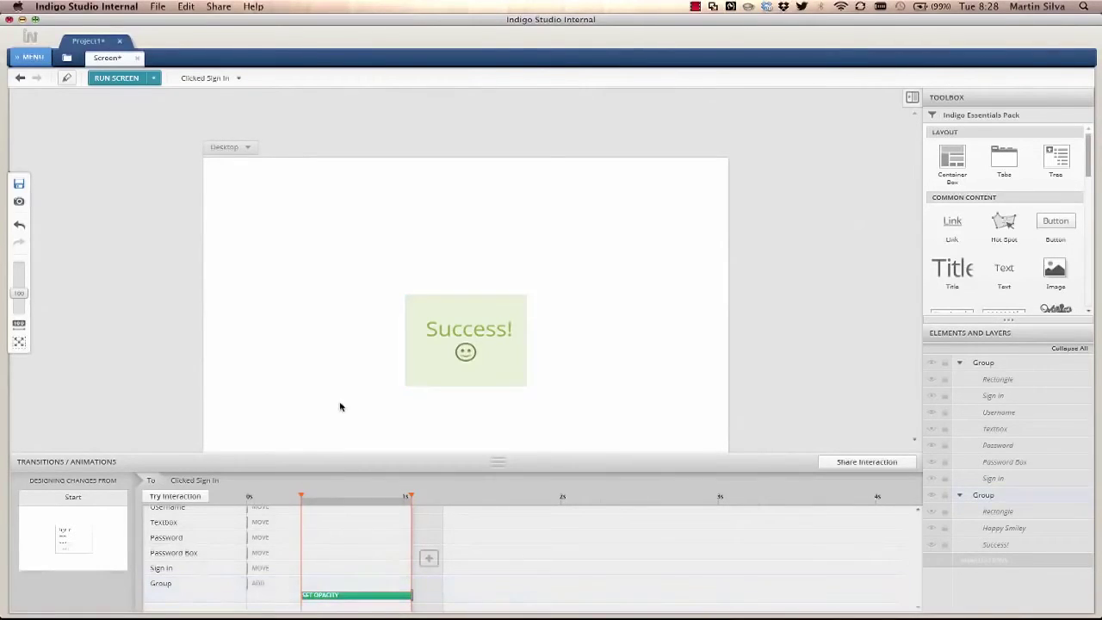
# Try the interaction in the preview by entering a username and password and submitting the sign-in form, and close the preview.
pyautogui.click(192, 500)
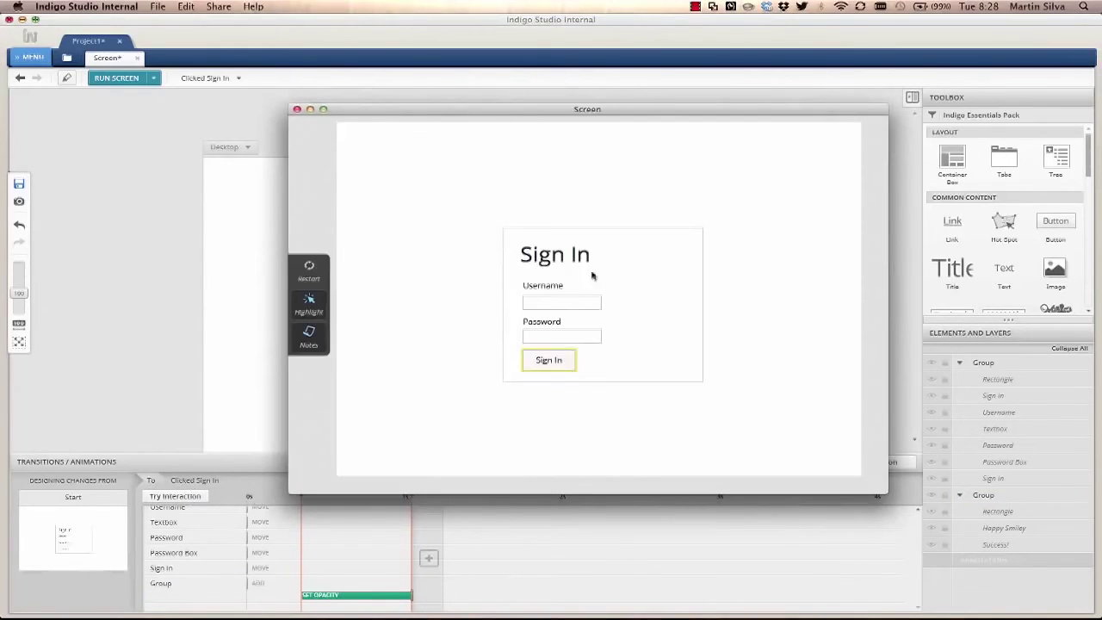
pyautogui.write('Infrgist')
pyautogui.press('BackSpace')
pyautogui.press('BackSpace')
pyautogui.press('BackSpace')
pyautogui.press('BackSpace')
pyautogui.write('agistic••••••••••••')
pyautogui.click(556, 370)
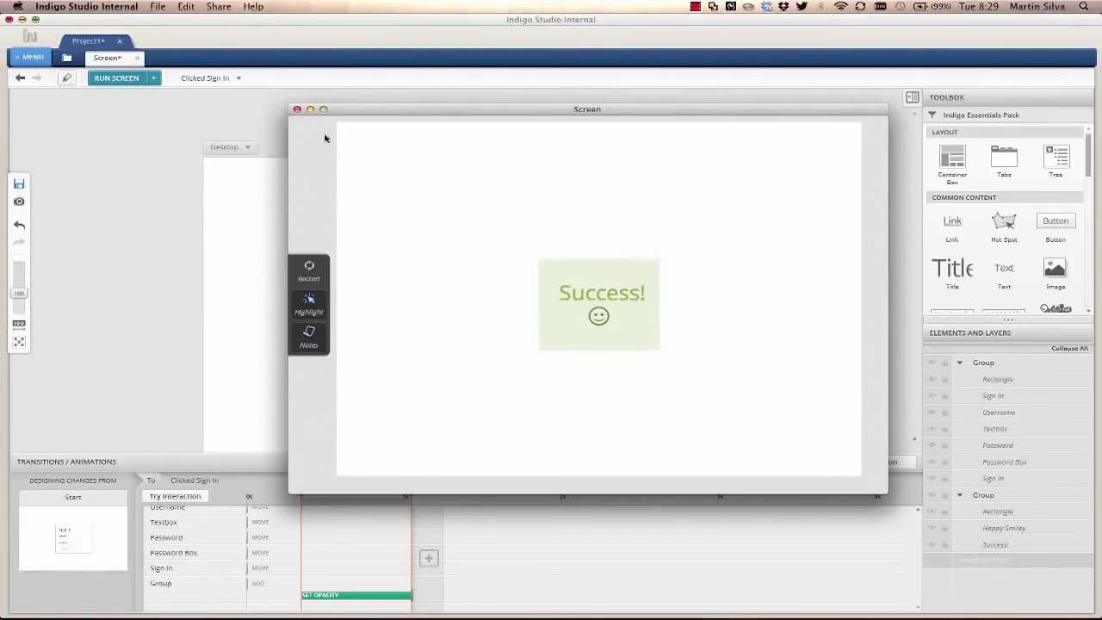
pyautogui.click(298, 110)
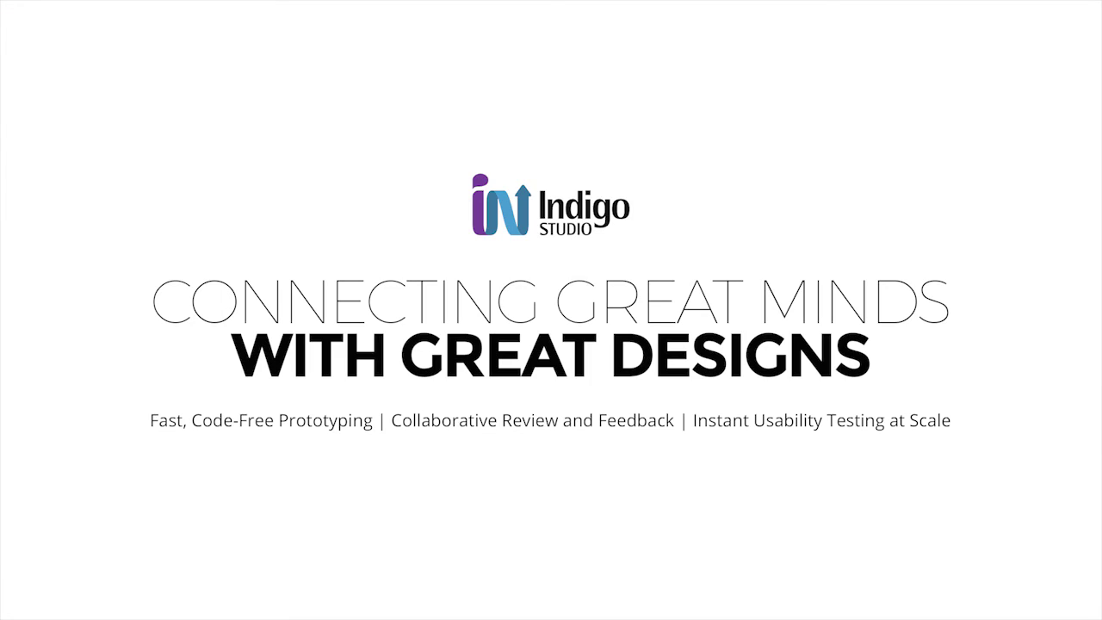